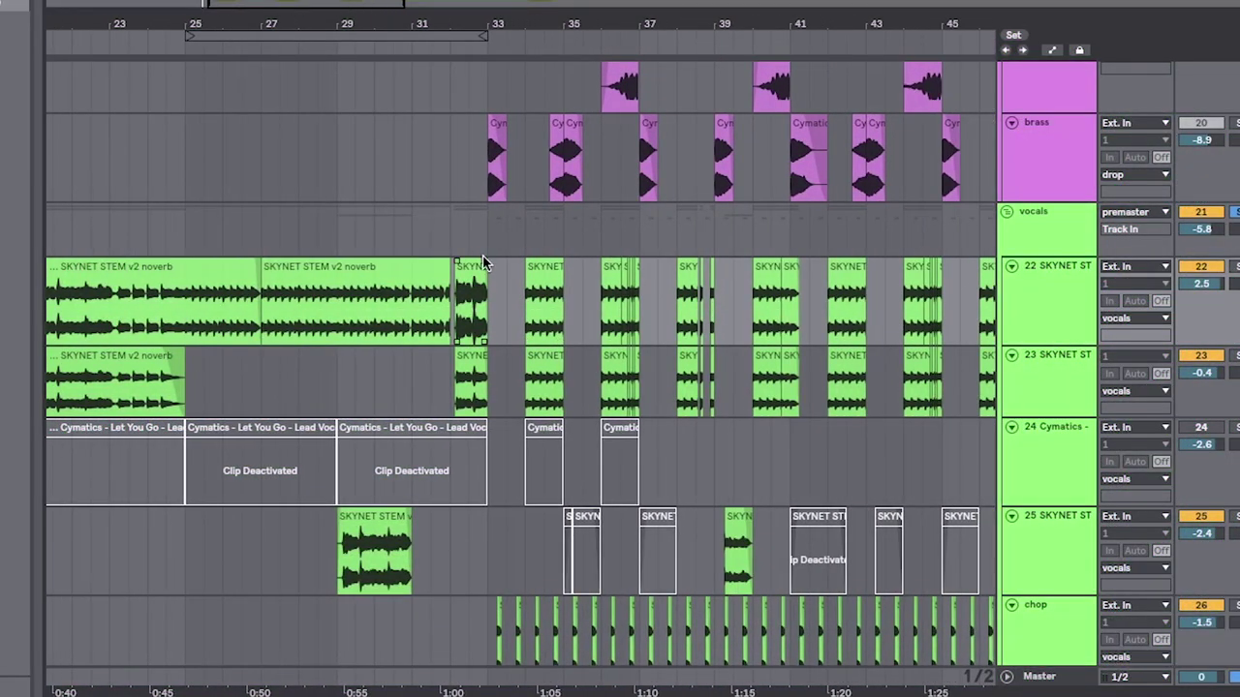
- Scroll up to the drop's drum tracks, with the tempo at 123.00 BPM
scroll(489, 264, "up", 15)
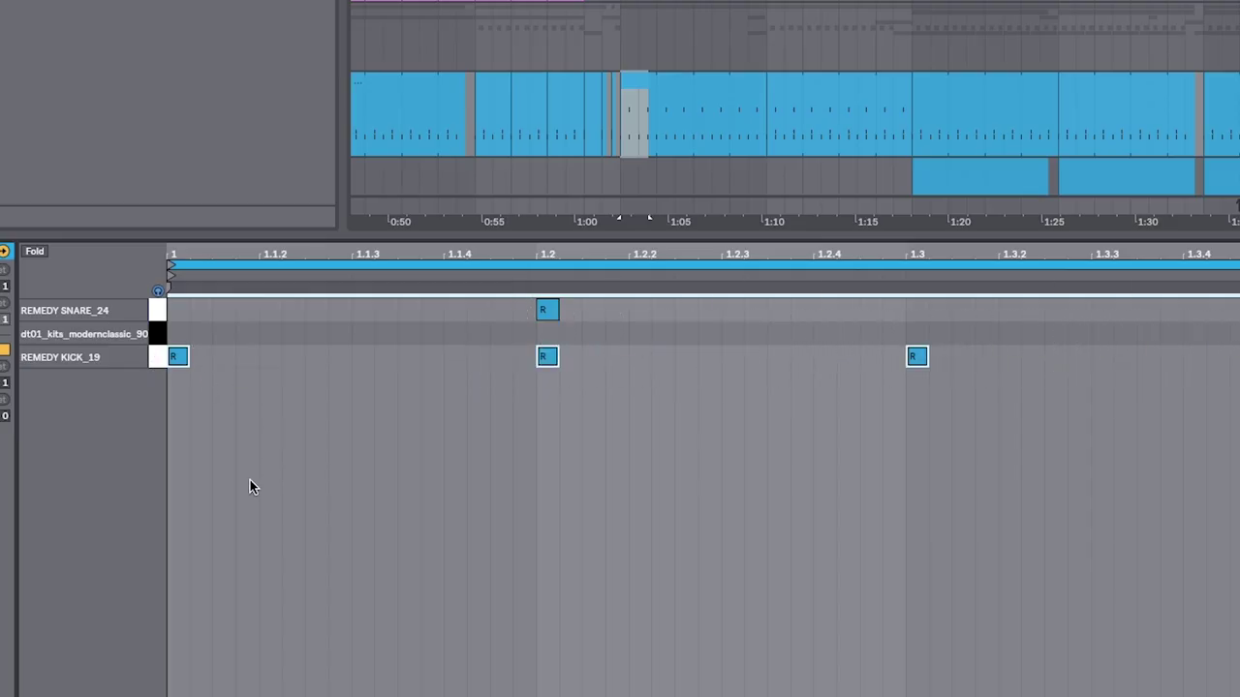
- Audition the REMEDY KICK_19 hits, then select the kick and snare clip at bars 33–37
left_click(157, 360)
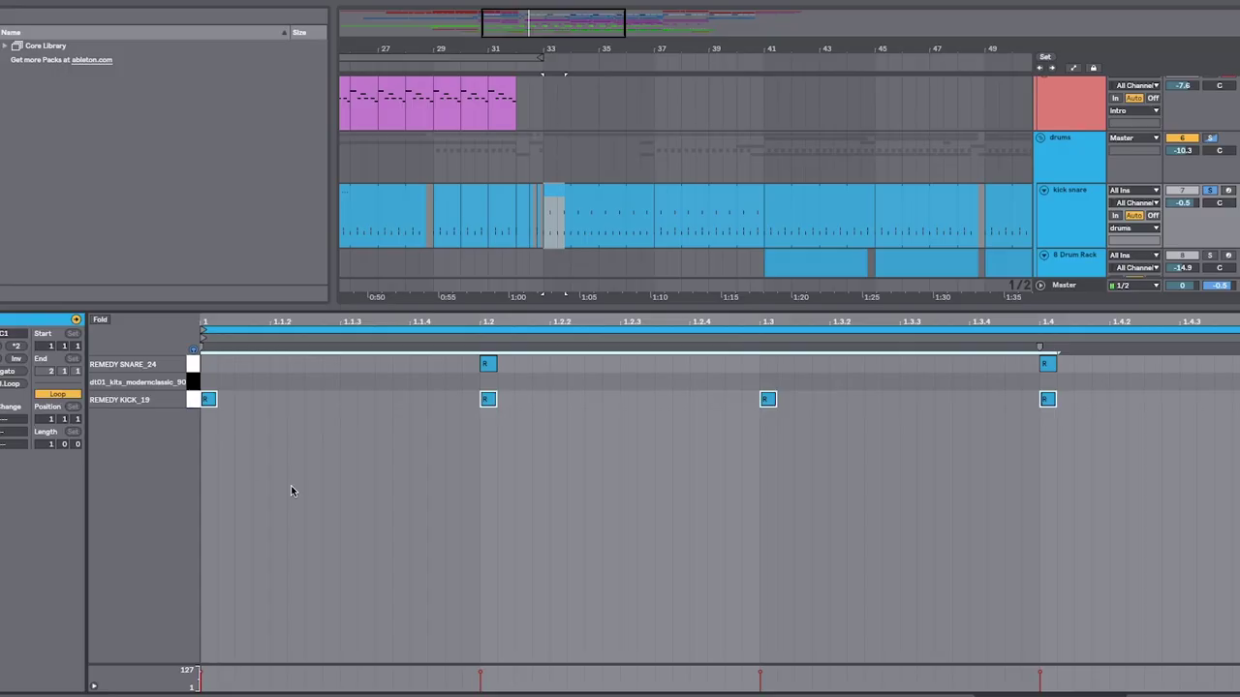
scroll(520, 204, "down", 2)
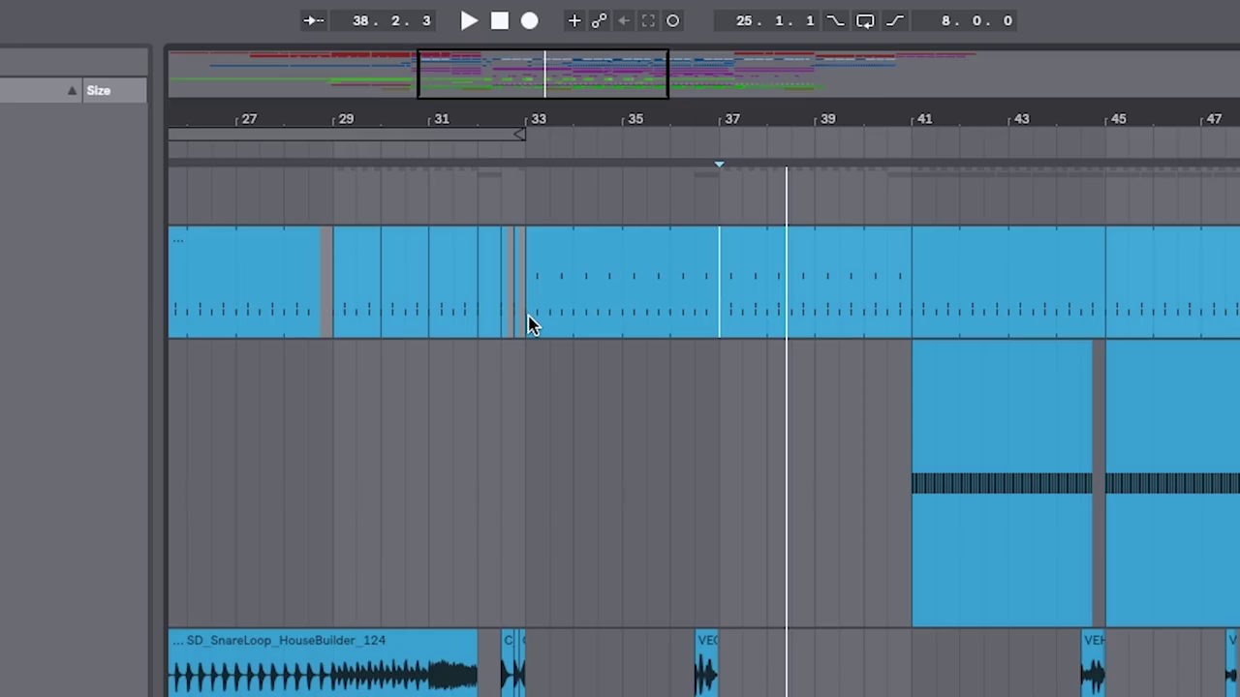
scroll(525, 323, "up", 2)
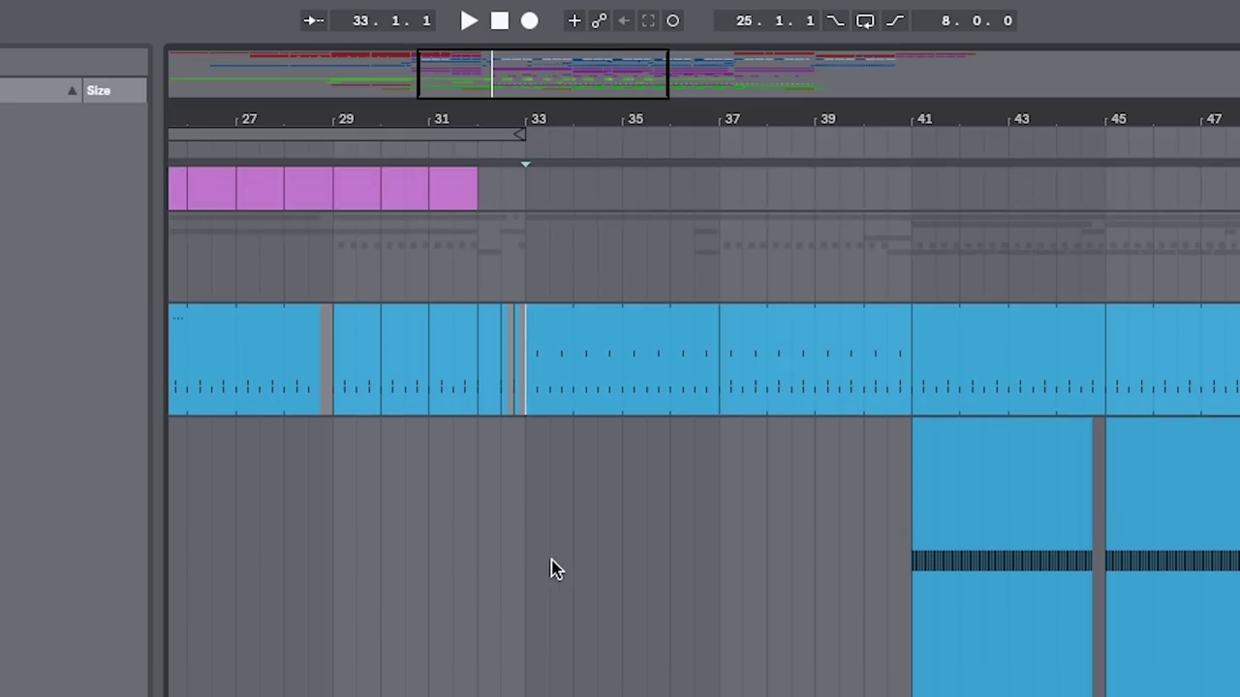
left_click(693, 345)
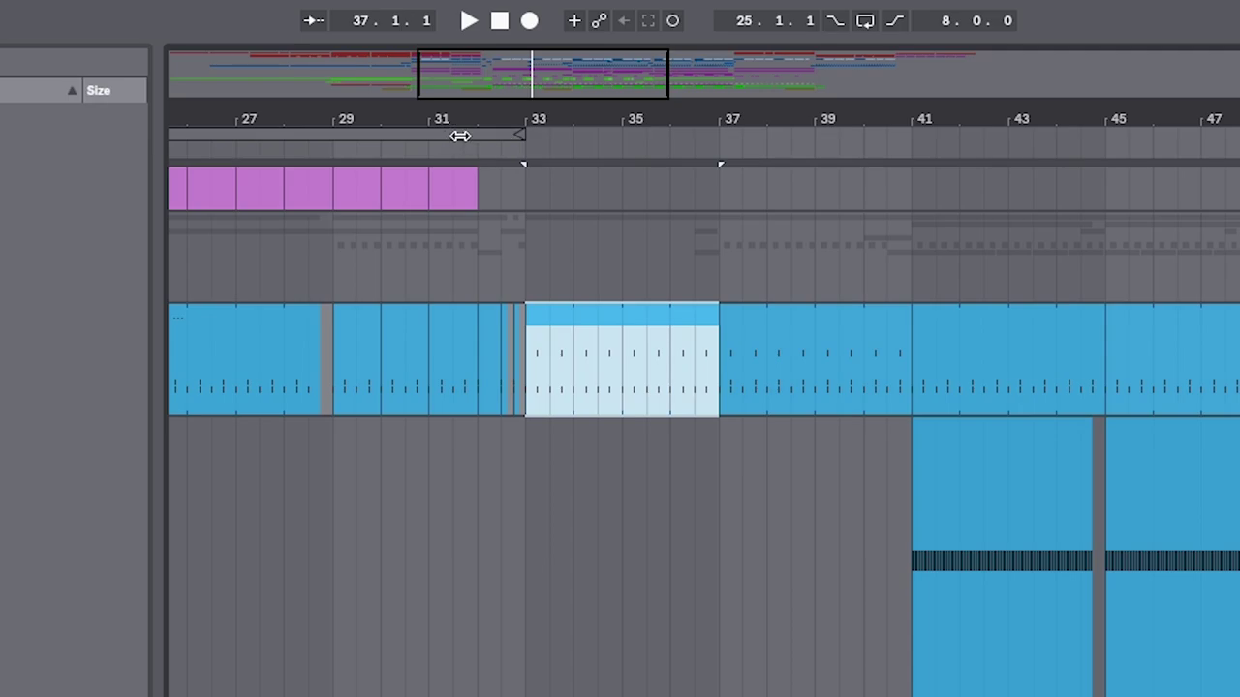
- Play the drums from bar 33 and review the Erosion, EQ Eight, Saturator and LittlePlate chain
key("space")
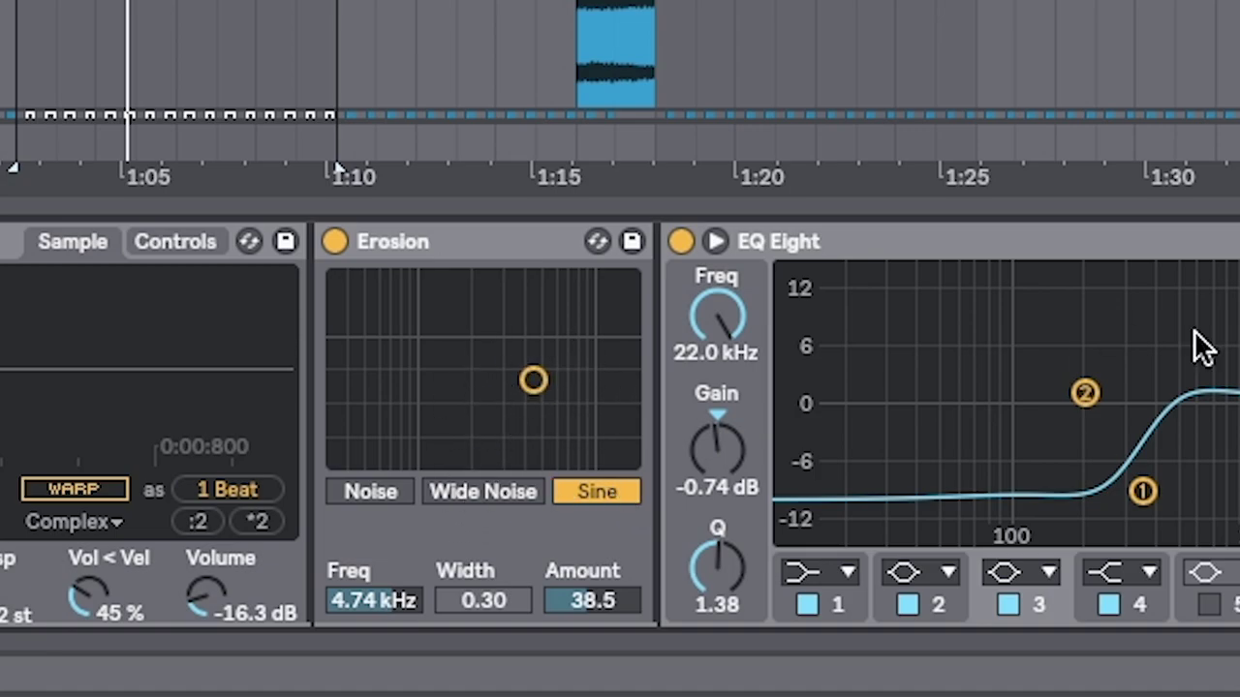
scroll(1189, 412, "right", 10)
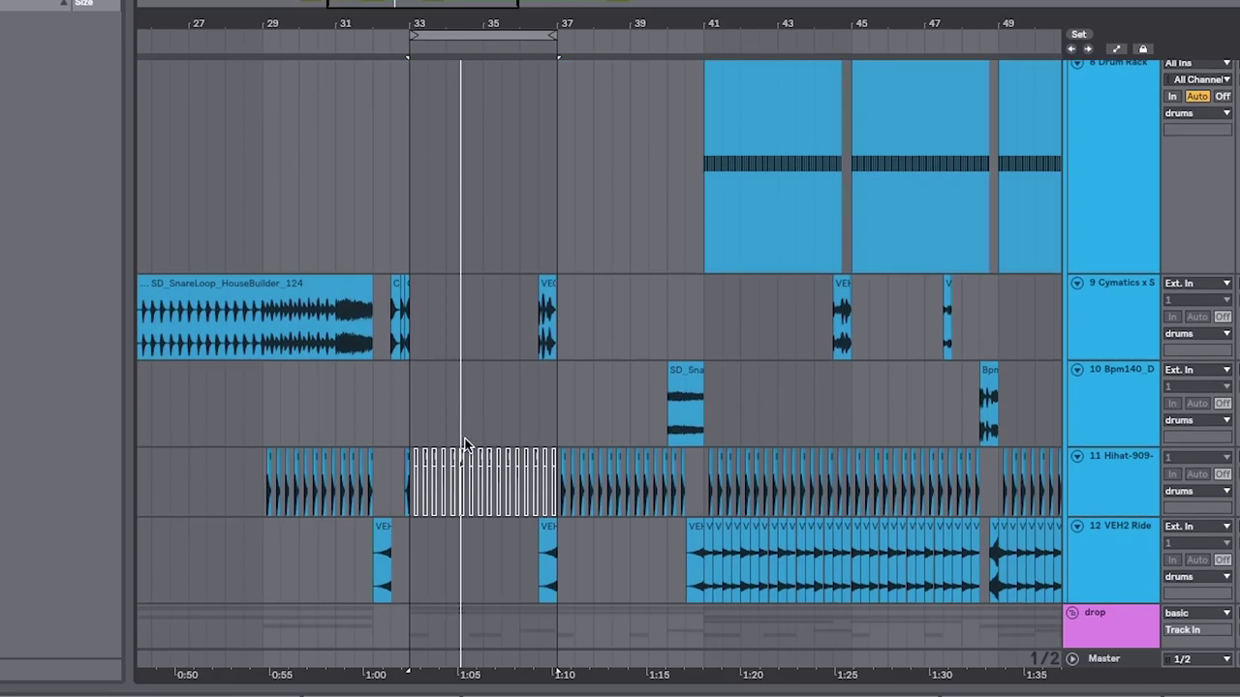
- Play the lowbass clip with the drums and loop bars 33–37 of the drop
scroll(471, 433, "down", 5)
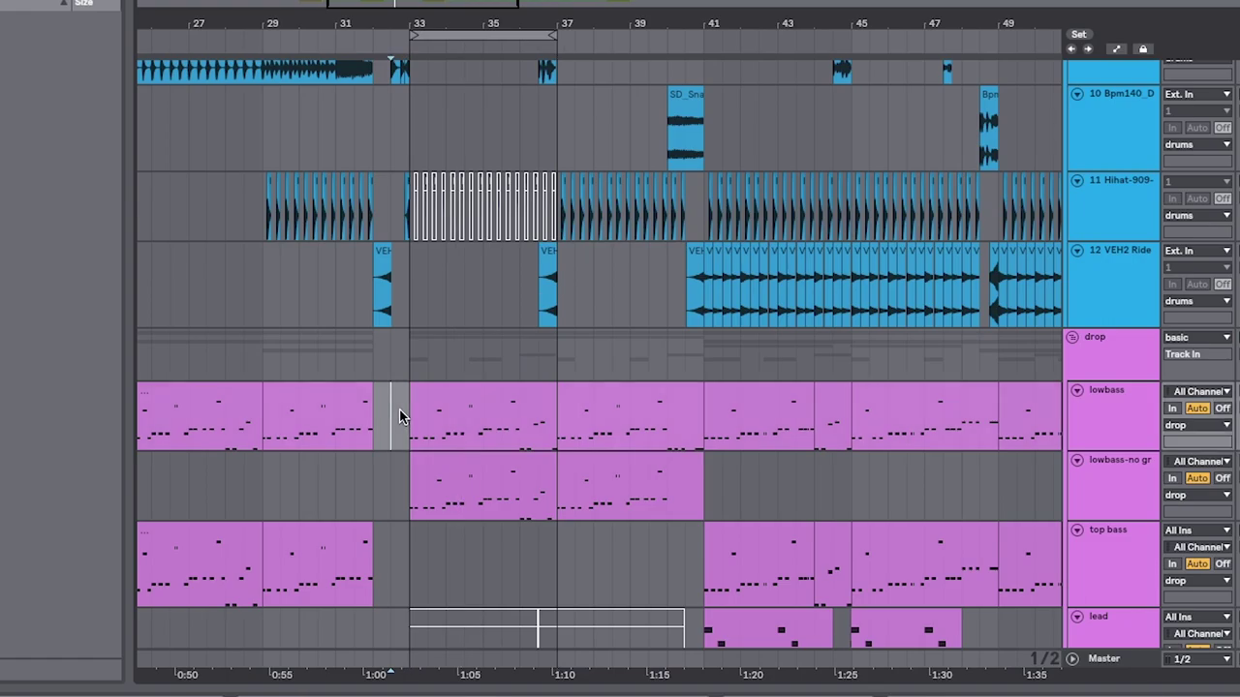
scroll(409, 422, "down", 3)
left_click(465, 288)
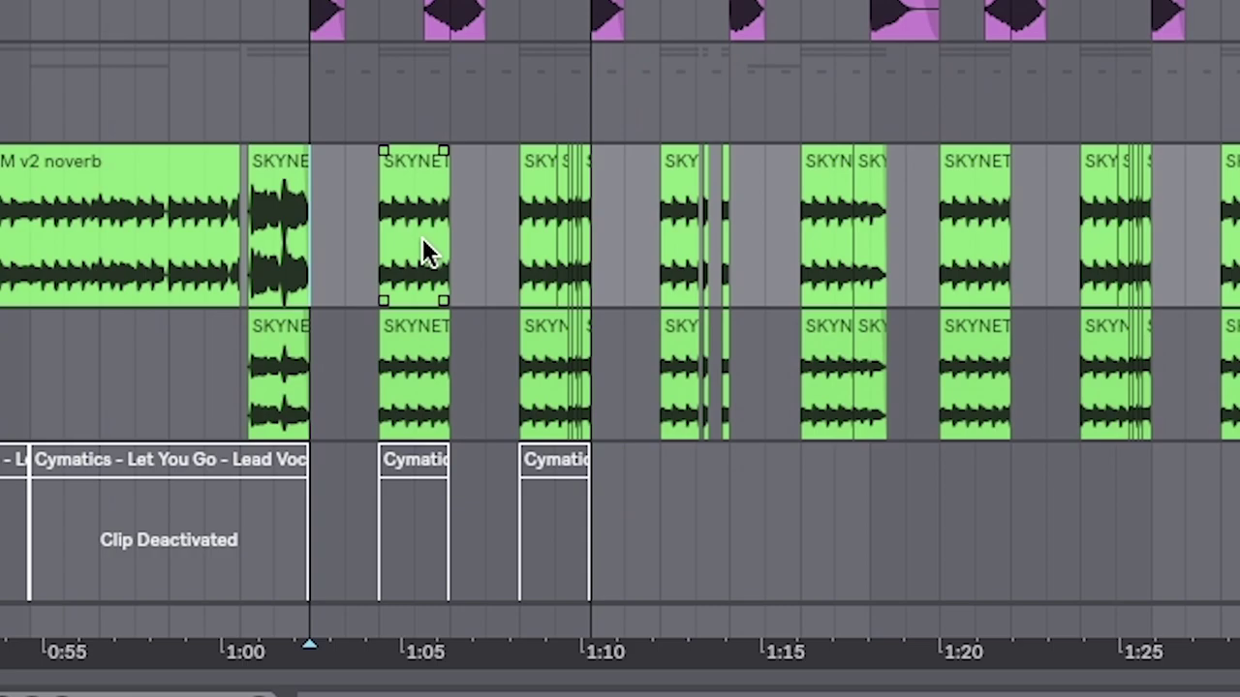
key("space")
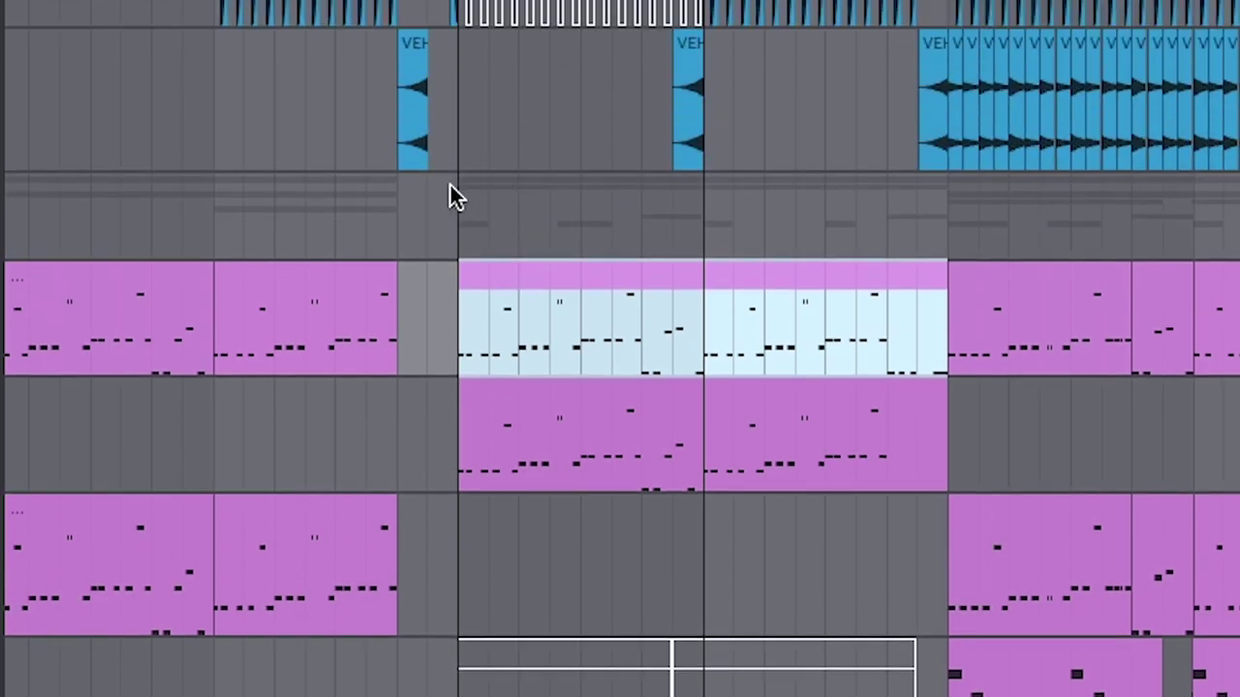
left_click_drag(460, 242, 715, 227)
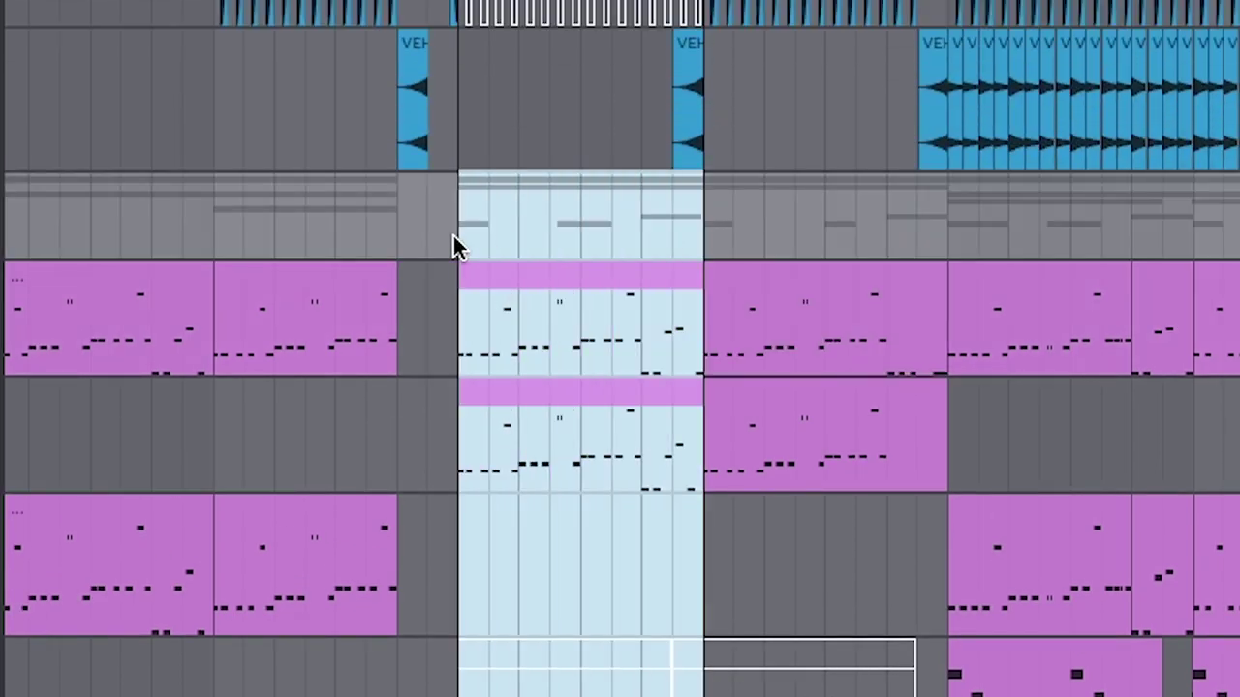
scroll(468, 409, "down", 6)
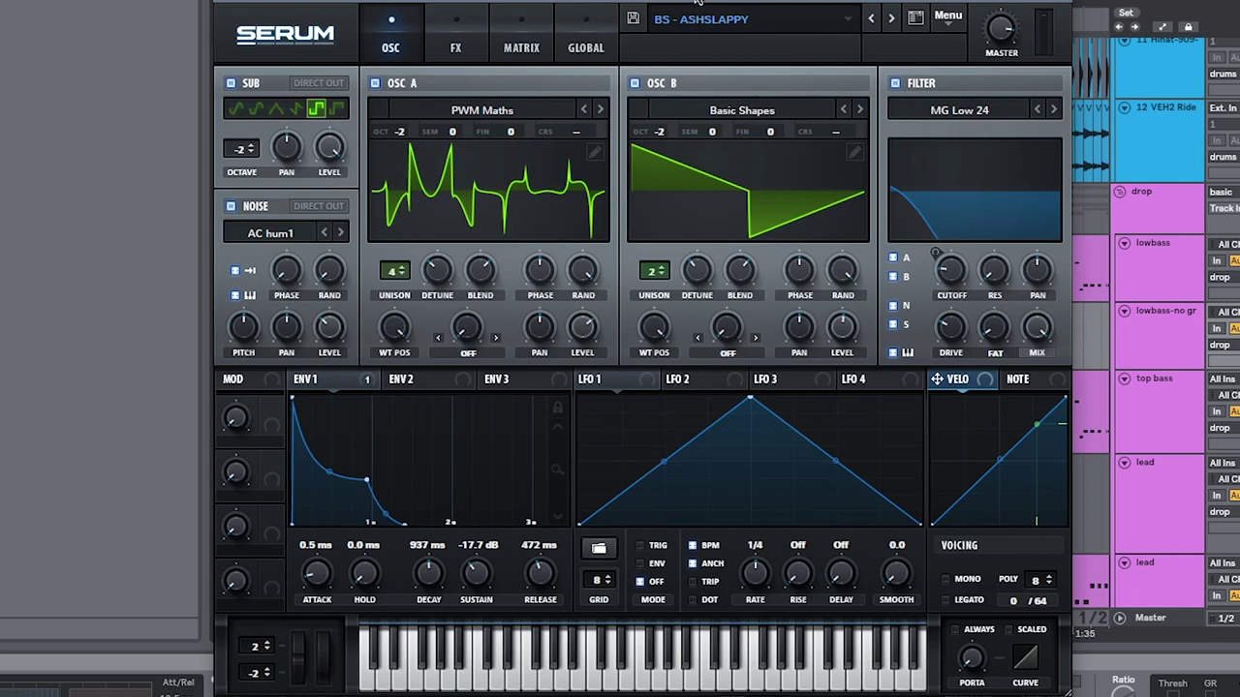
- Assign Serum's envelope 1 to modulate the slap bass filter cutoff
left_click_drag(695, 2, 672, 11)
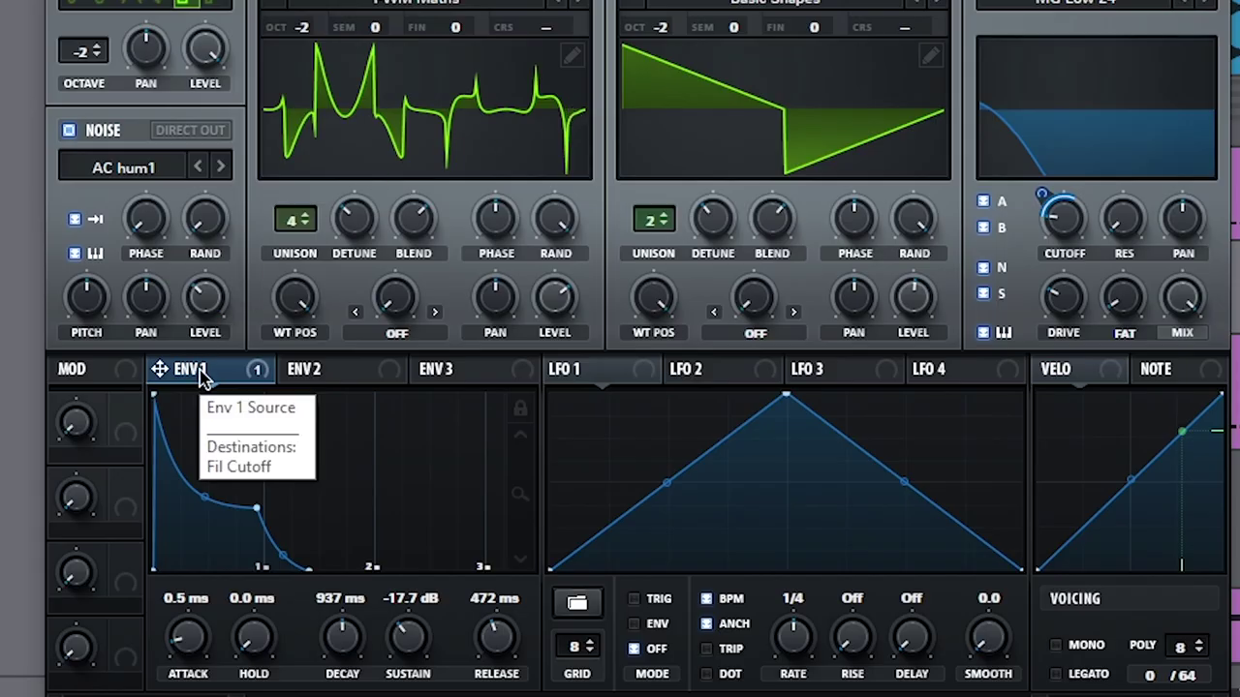
left_click_drag(201, 376, 427, 341)
left_click_drag(1058, 209, 1060, 213)
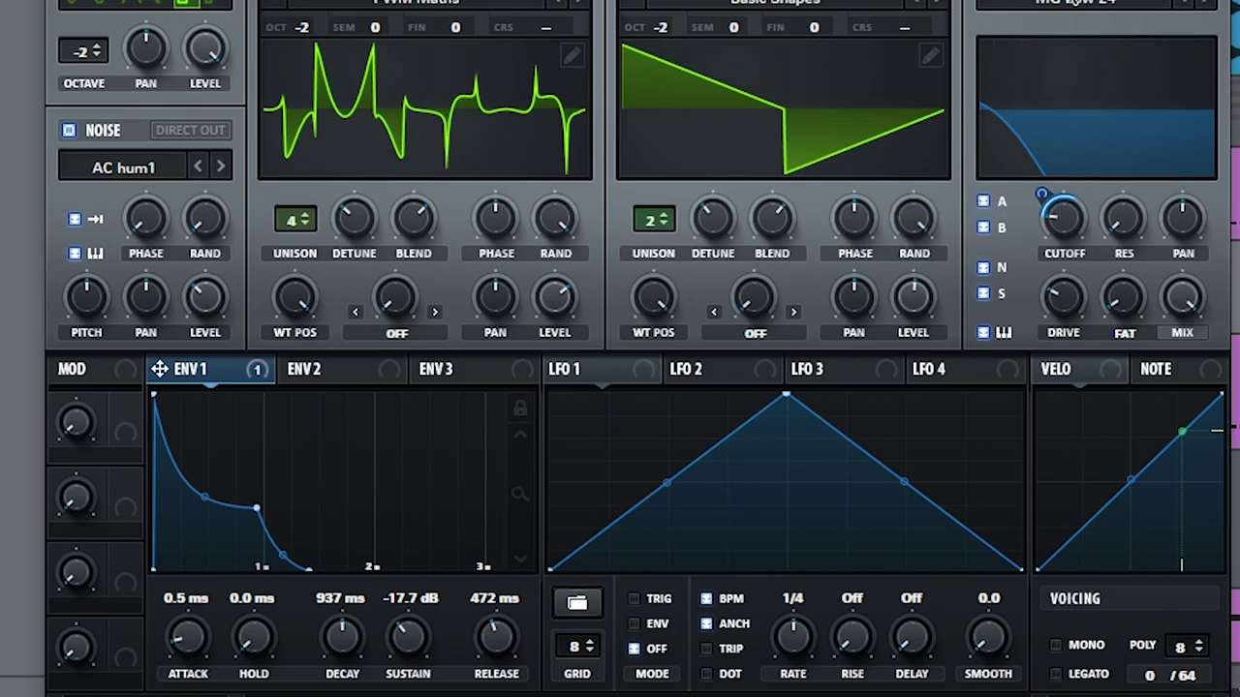
- Try the MG Low 6 filter type, then return to MG Low 24
left_click(1075, 3)
mouse_move(1126, 32)
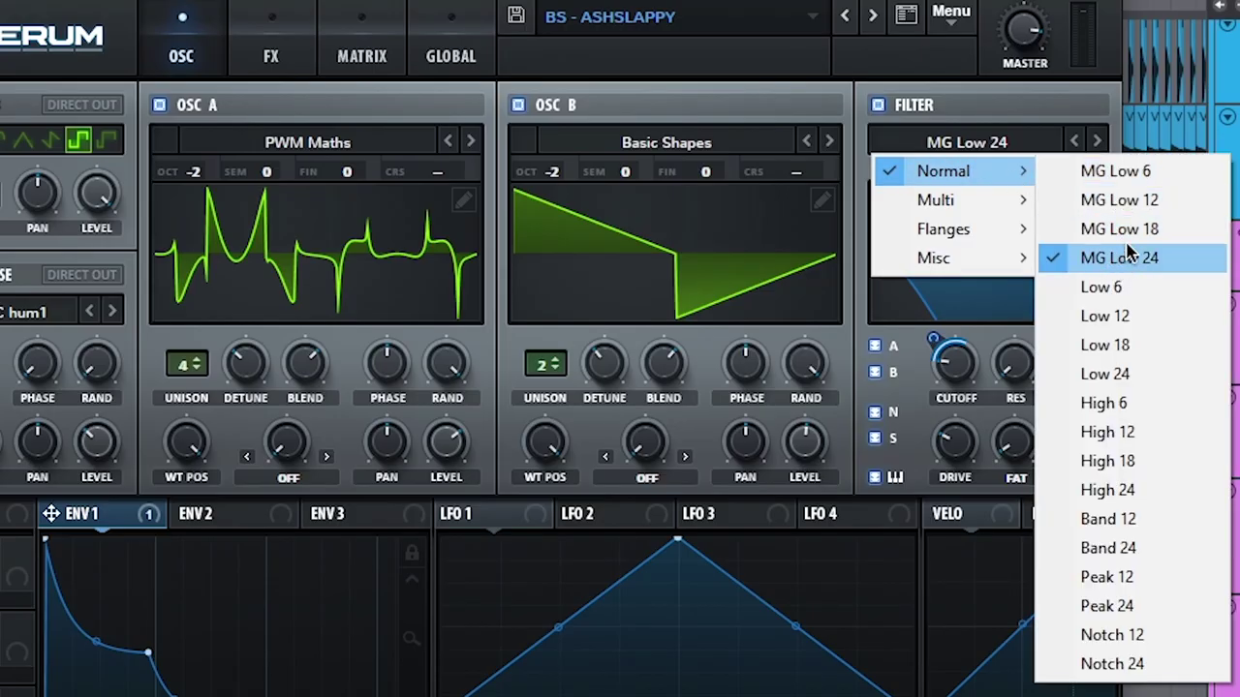
left_click(1122, 172)
left_click(983, 155)
mouse_move(1007, 165)
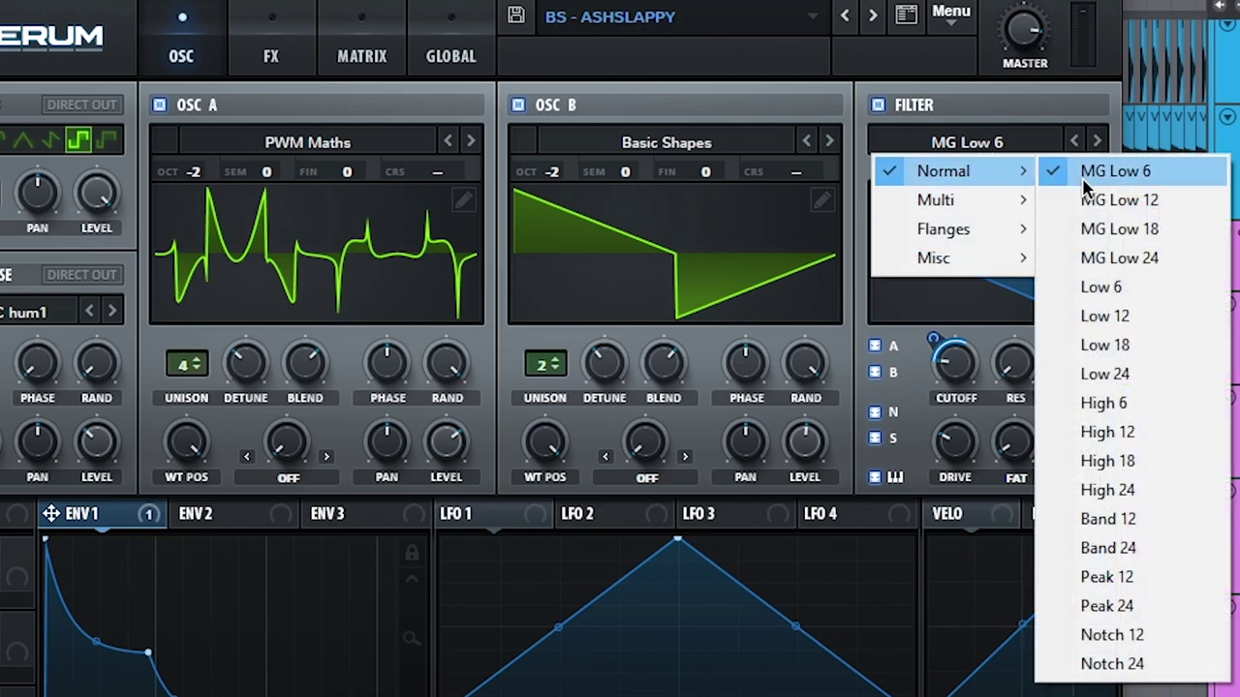
left_click(1099, 269)
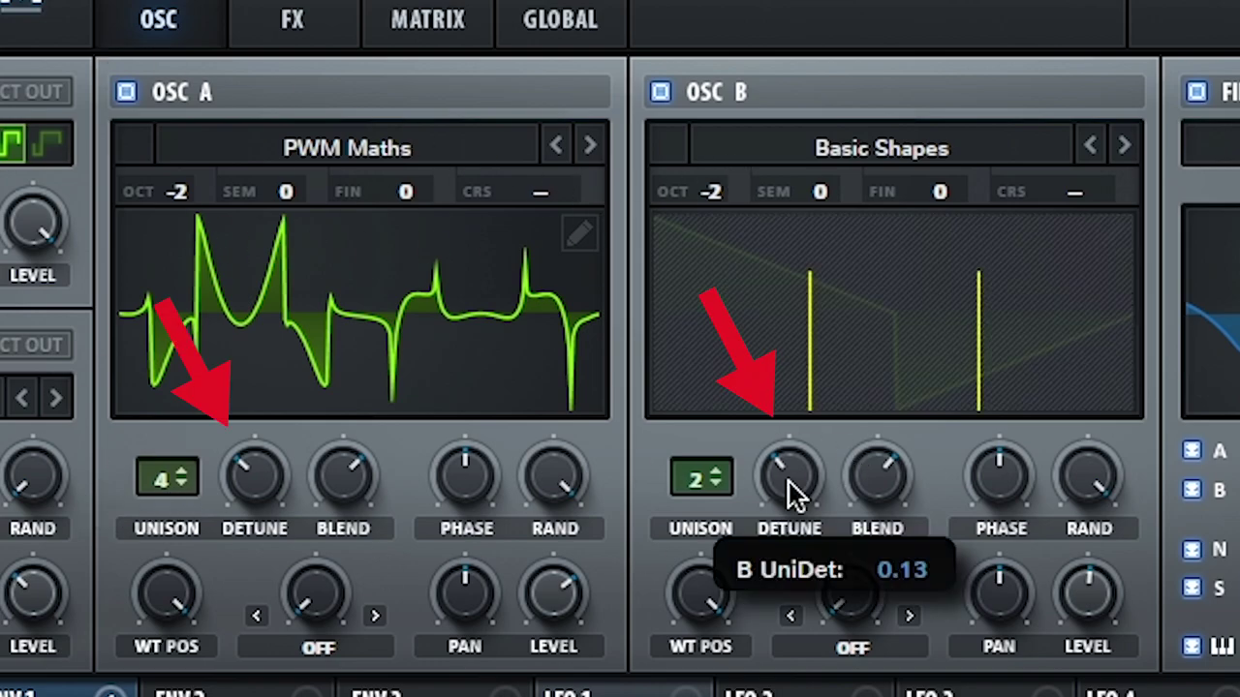
- Leave the OSC A wavetable unchanged and disable the filter's keyboard tracking
left_click(281, 145)
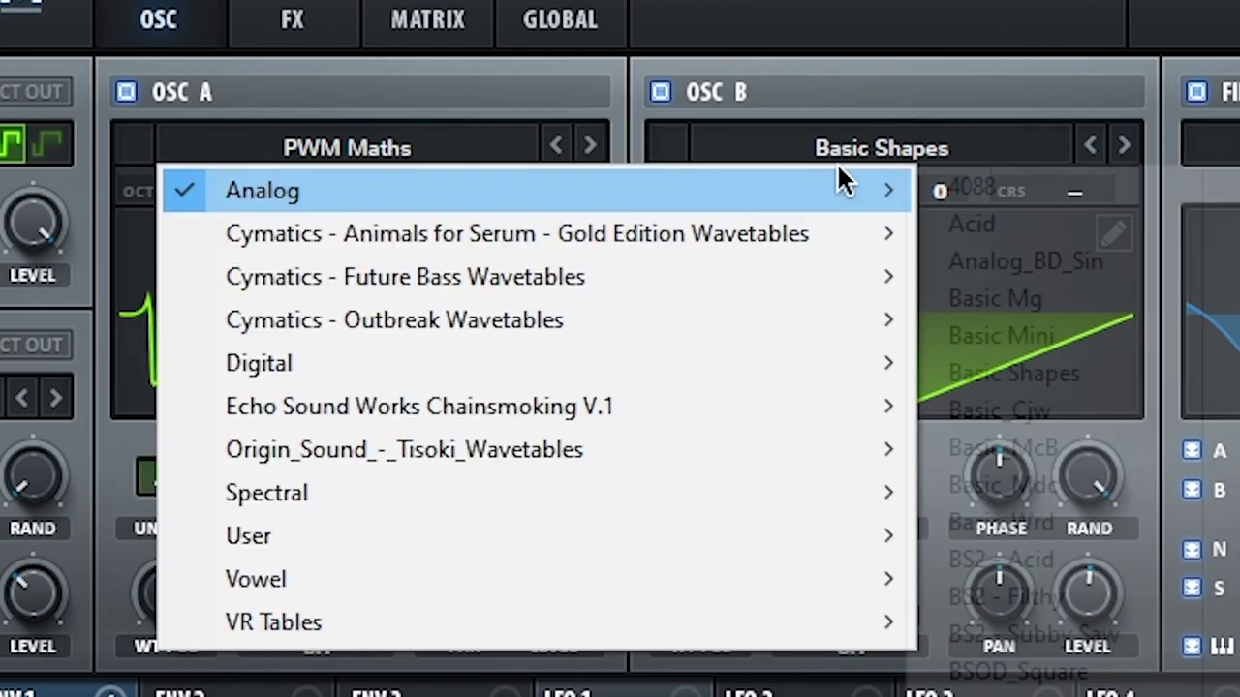
left_click(475, 120)
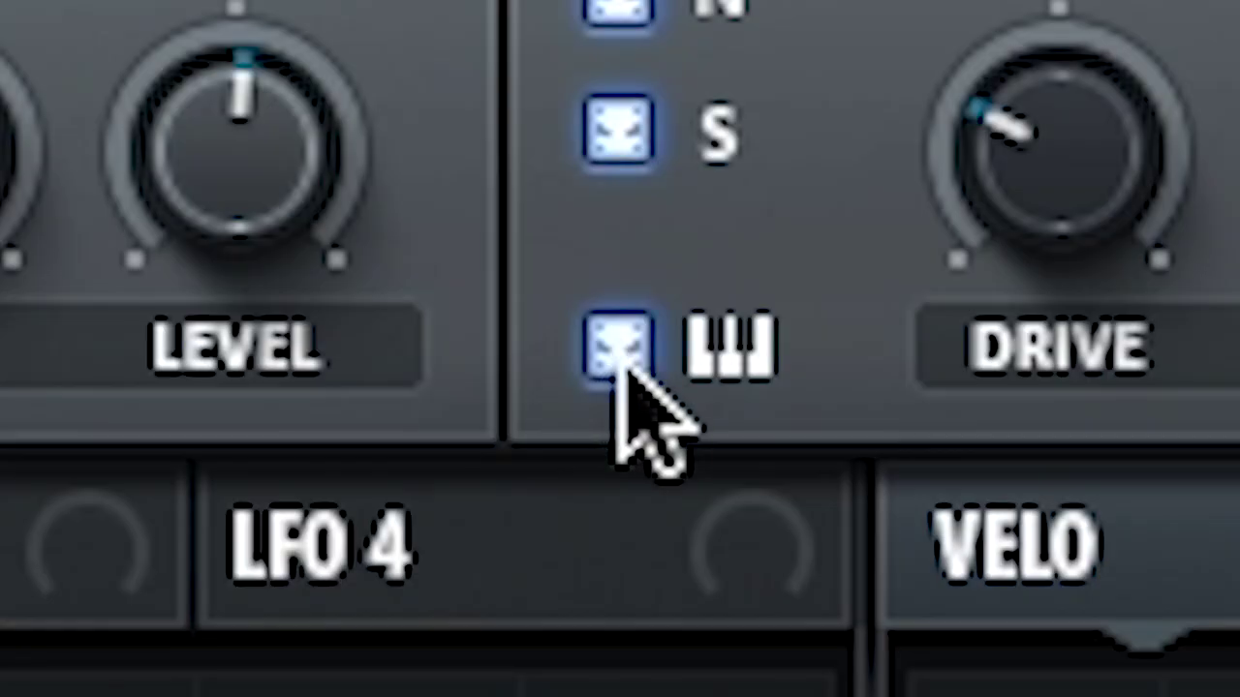
left_click(625, 334)
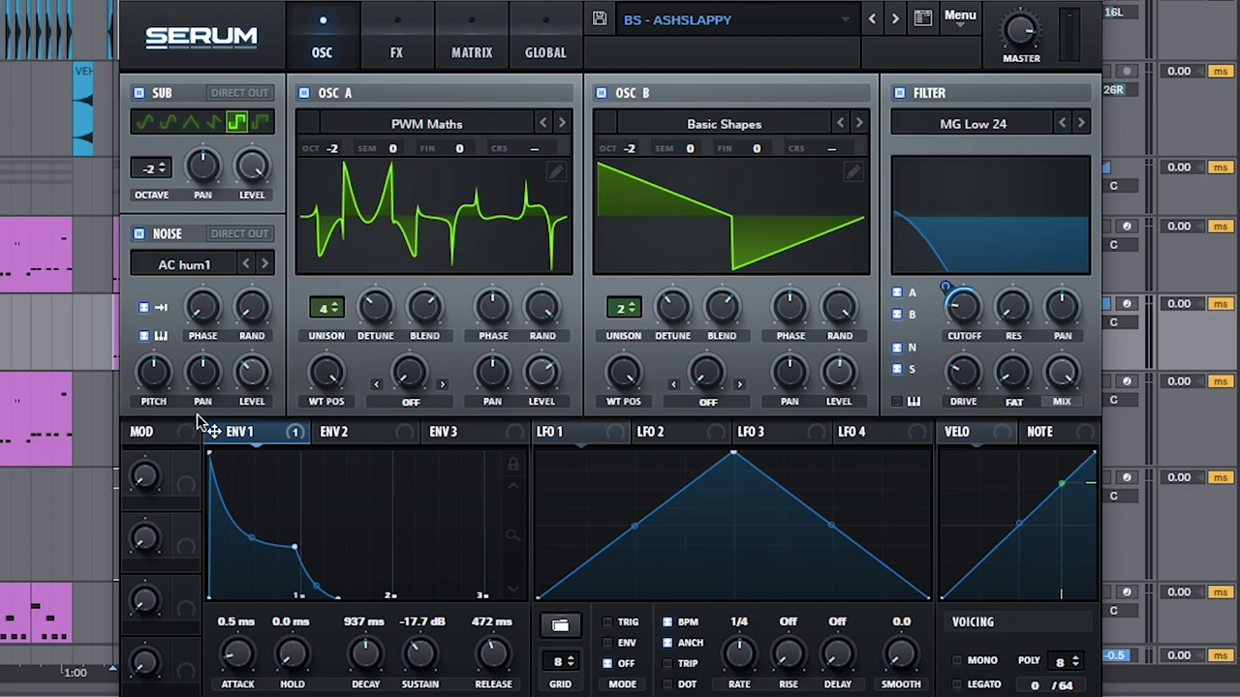
- Audition the Serum slap bass, then show the lowbass clip's F–C riff in the piano roll
key("space")
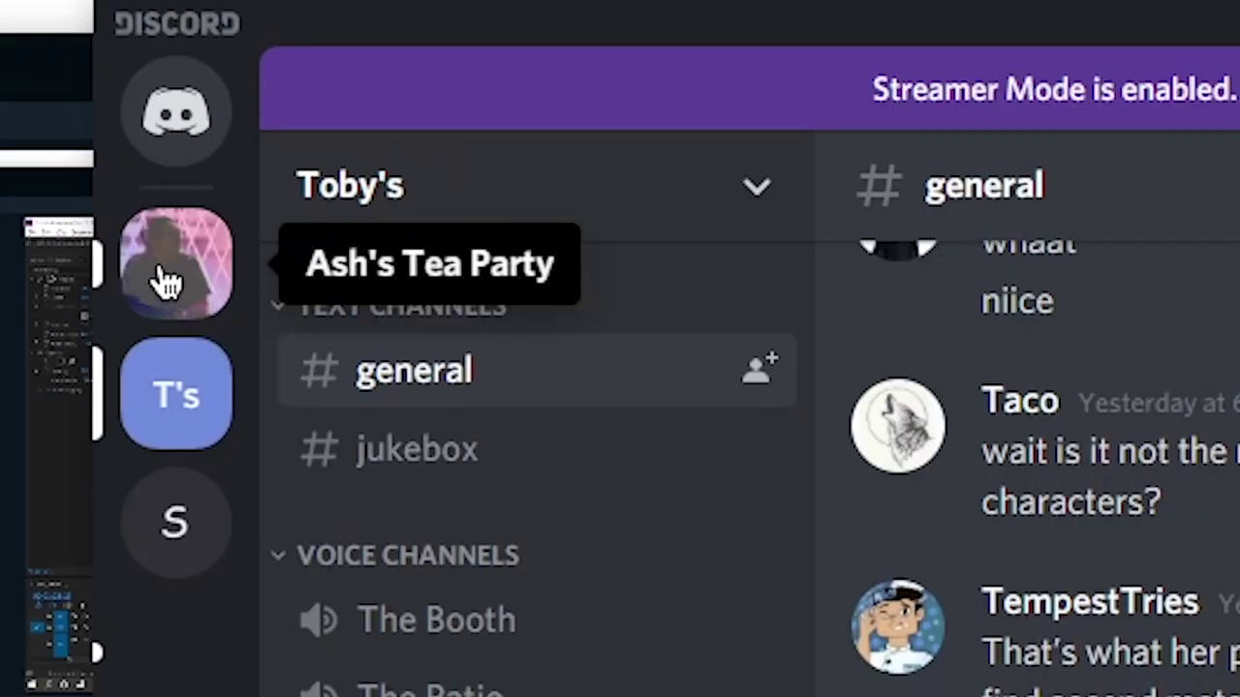
left_click(160, 276)
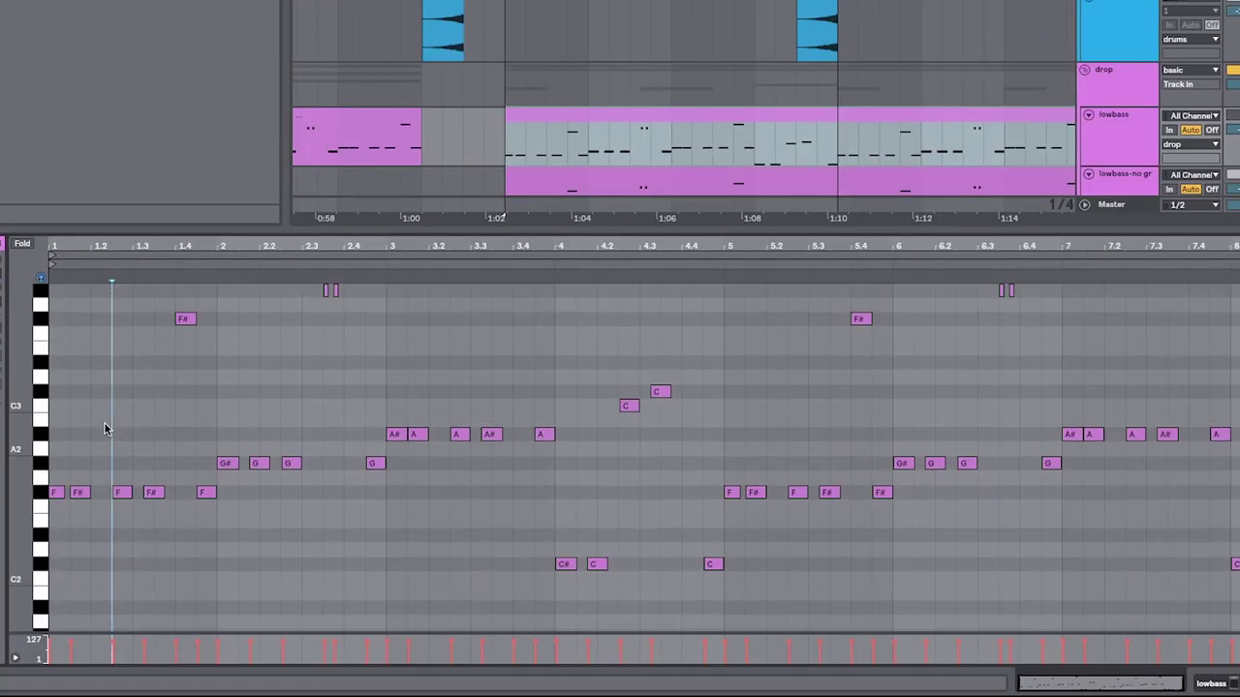
- Select all notes of the lowbass-no groove clip, whose groove is set to None
scroll(199, 547, "up", 2)
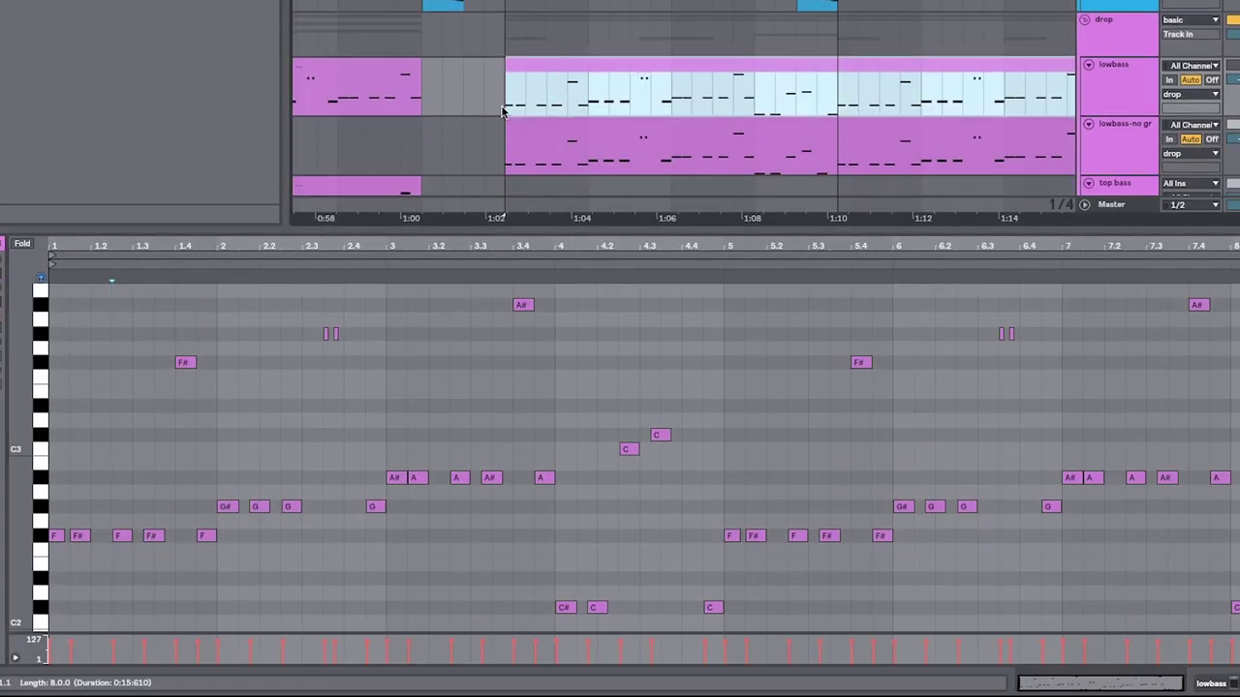
scroll(199, 418, "down", 1)
left_click_drag(48, 468, 216, 545)
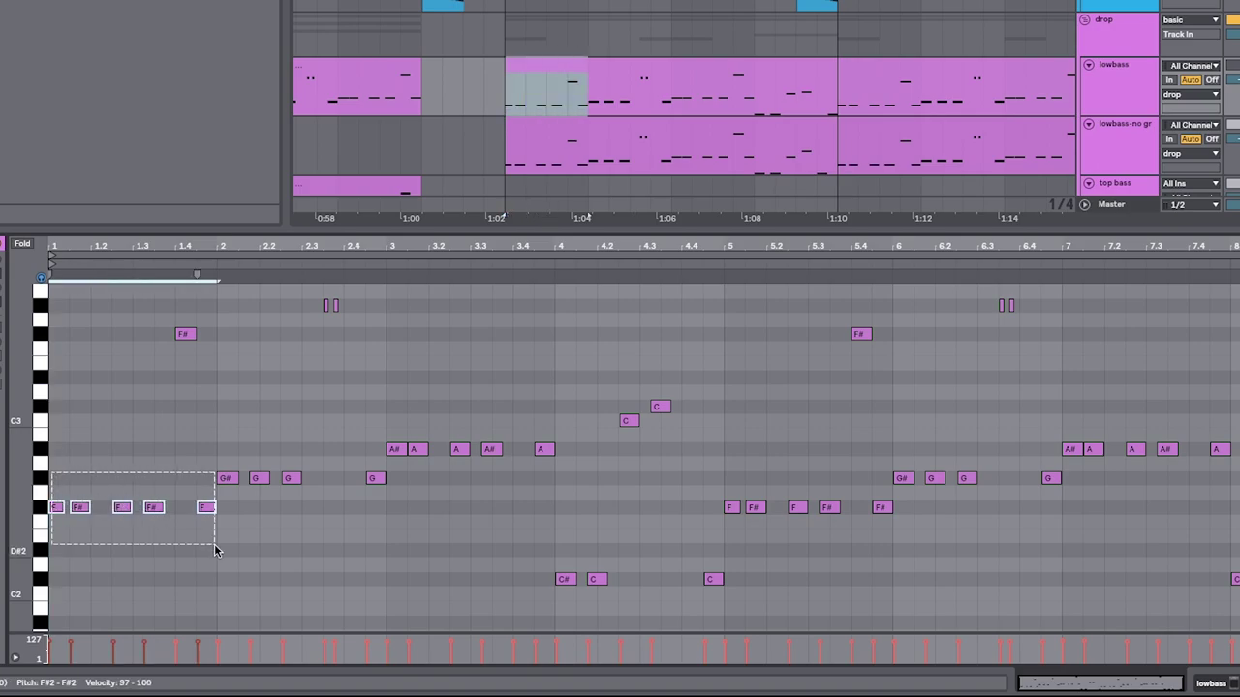
left_click(229, 453)
left_click_drag(562, 368, 711, 614)
left_click(449, 359)
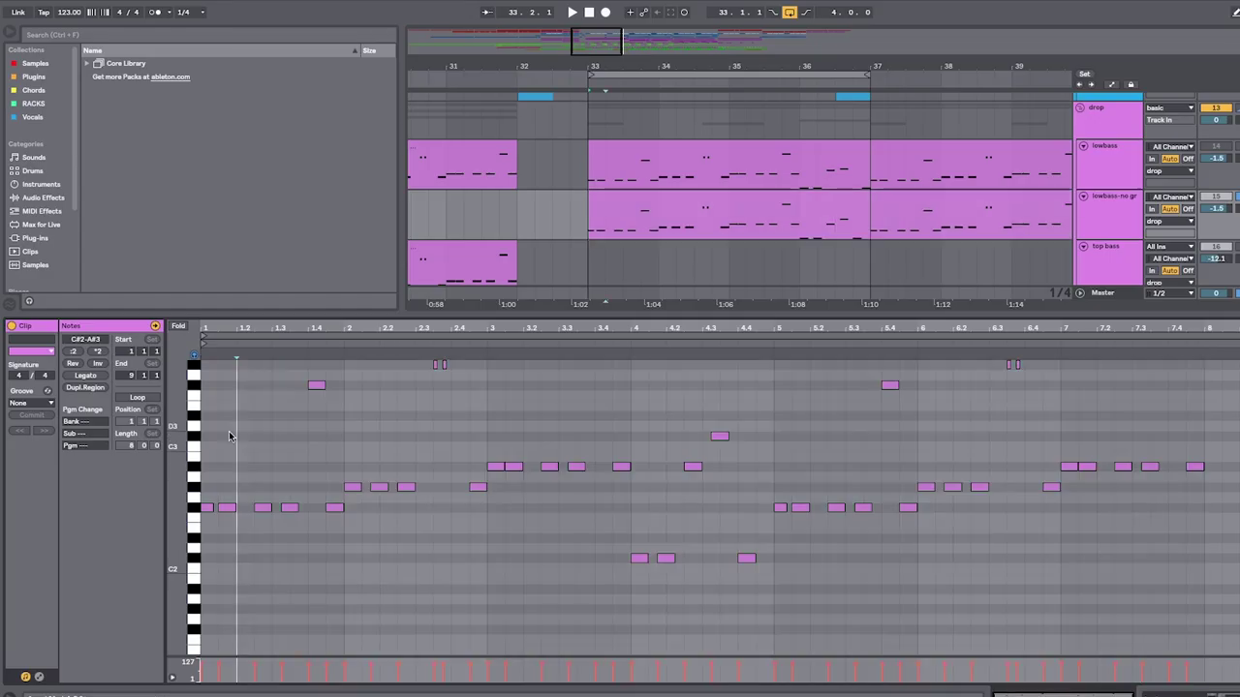
key("ctrl+a")
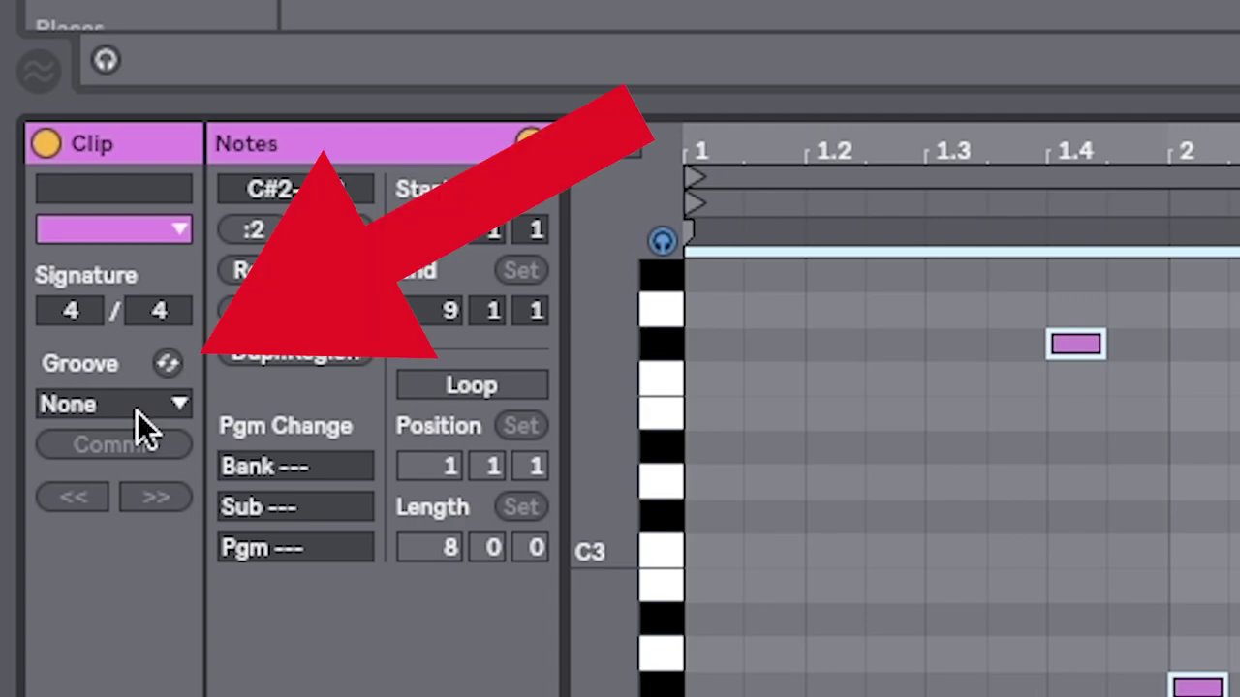
- Hot-swap the MPC 8 Swing-53 groove from Swing and Groove > MPC onto the bass clip
left_click(166, 364)
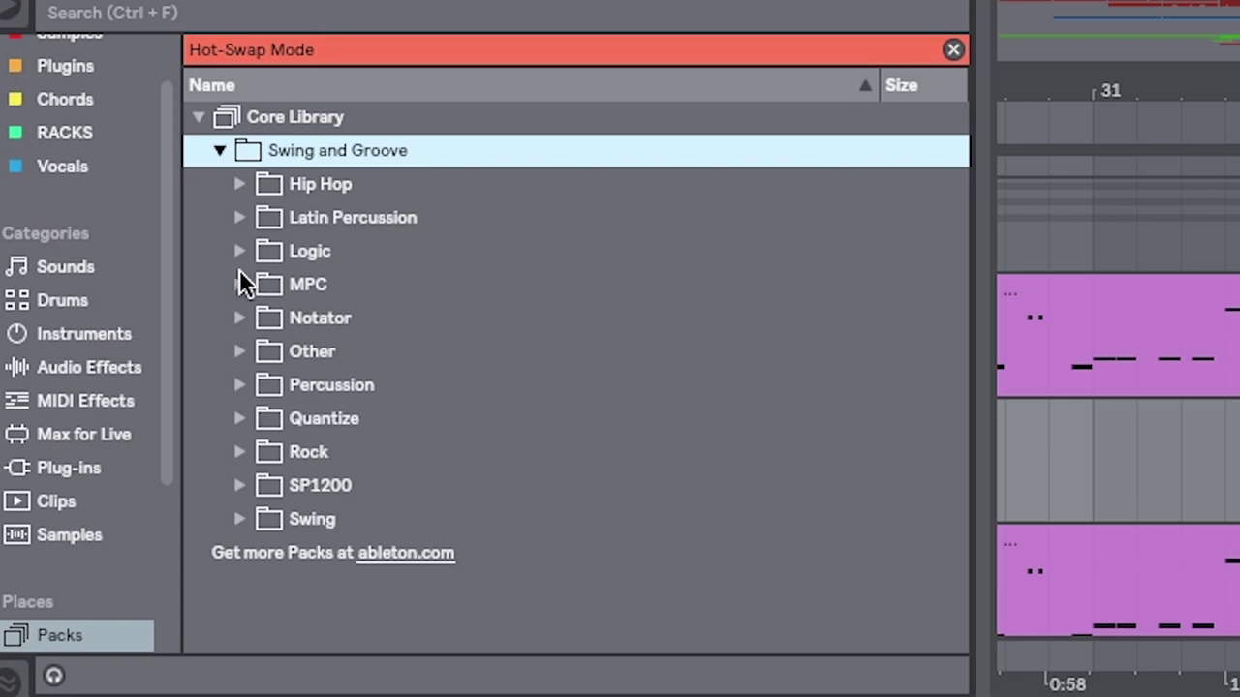
left_click(239, 283)
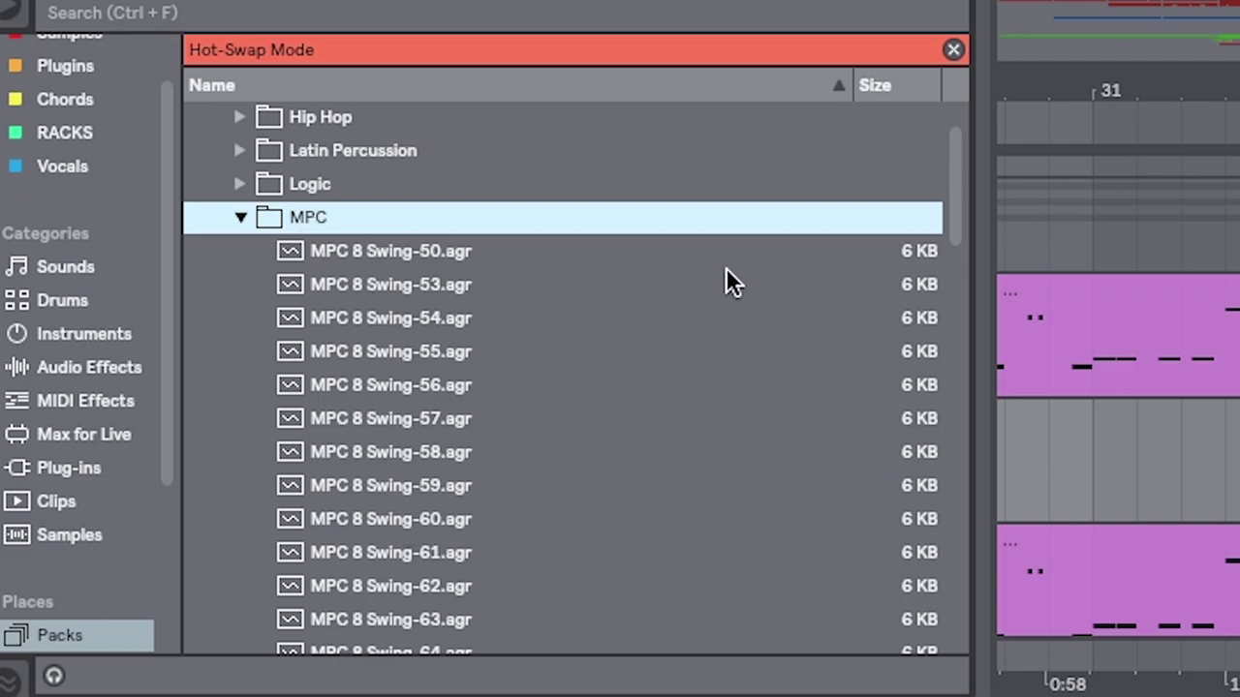
left_click(346, 287)
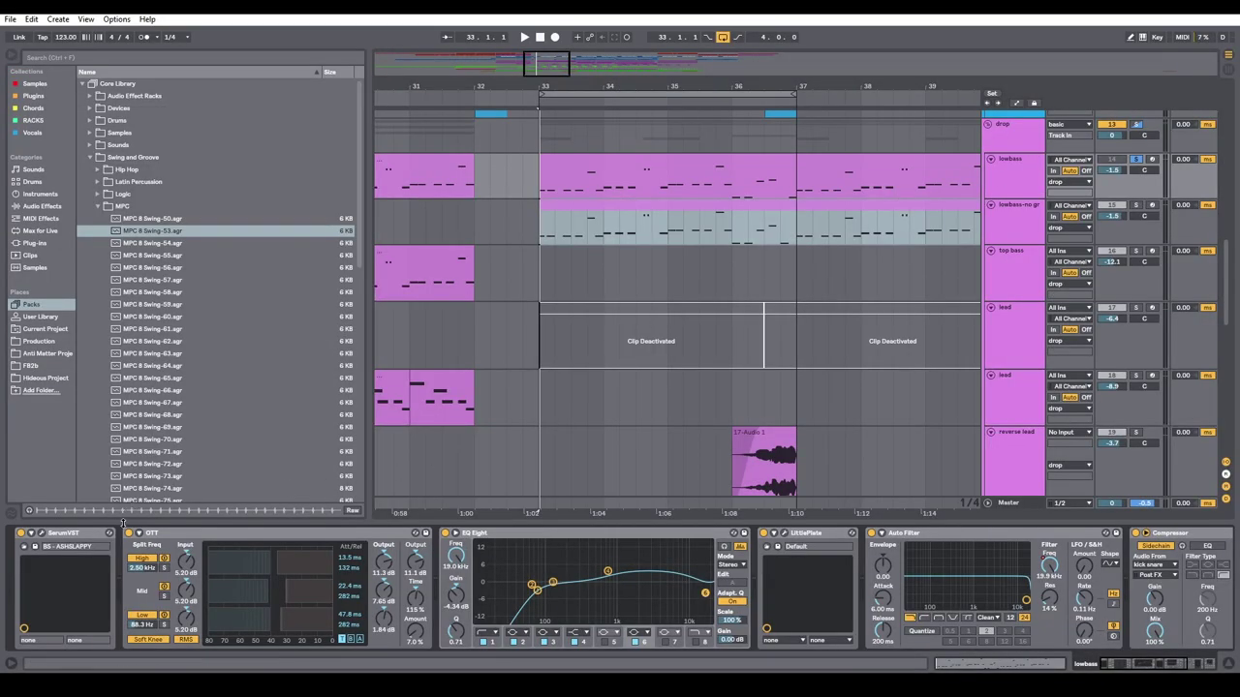
left_click(244, 534)
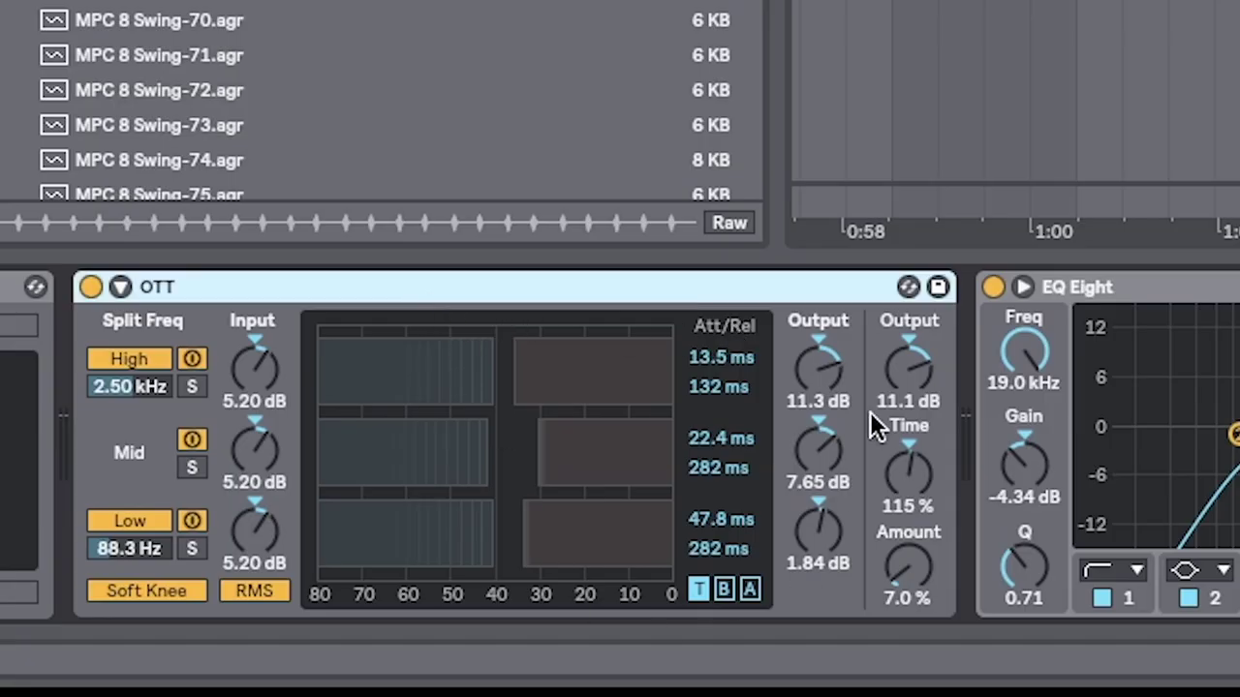
left_click(1213, 511)
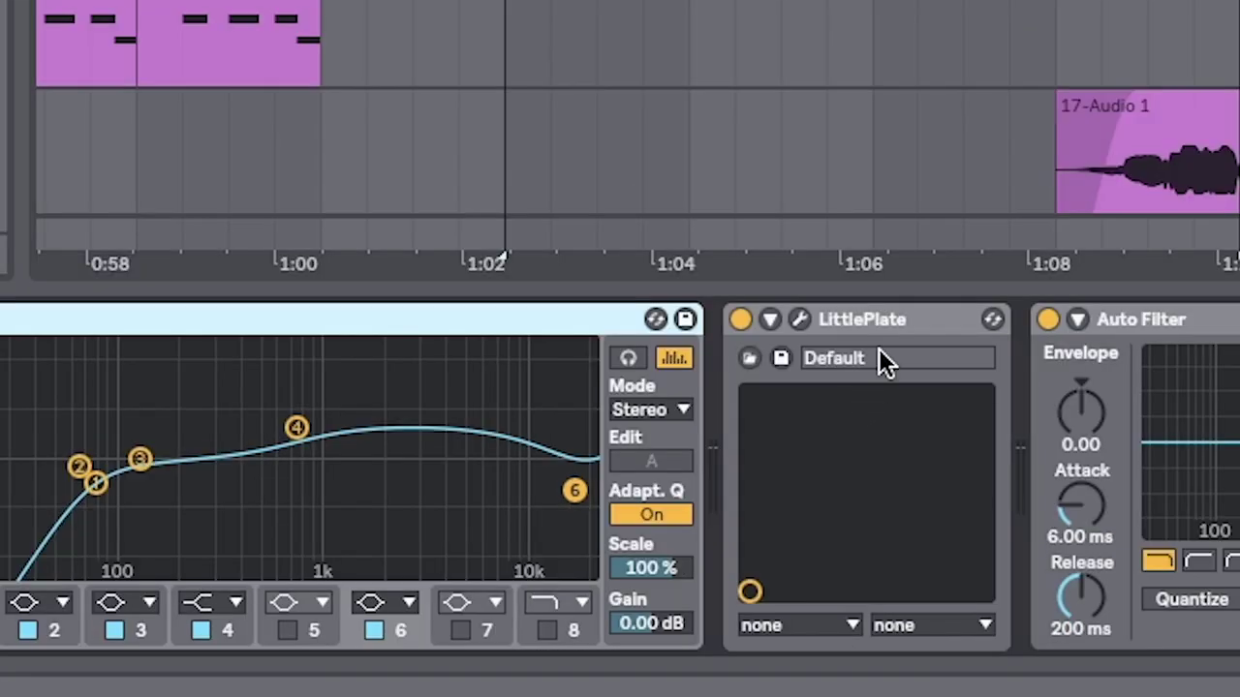
left_click(883, 329)
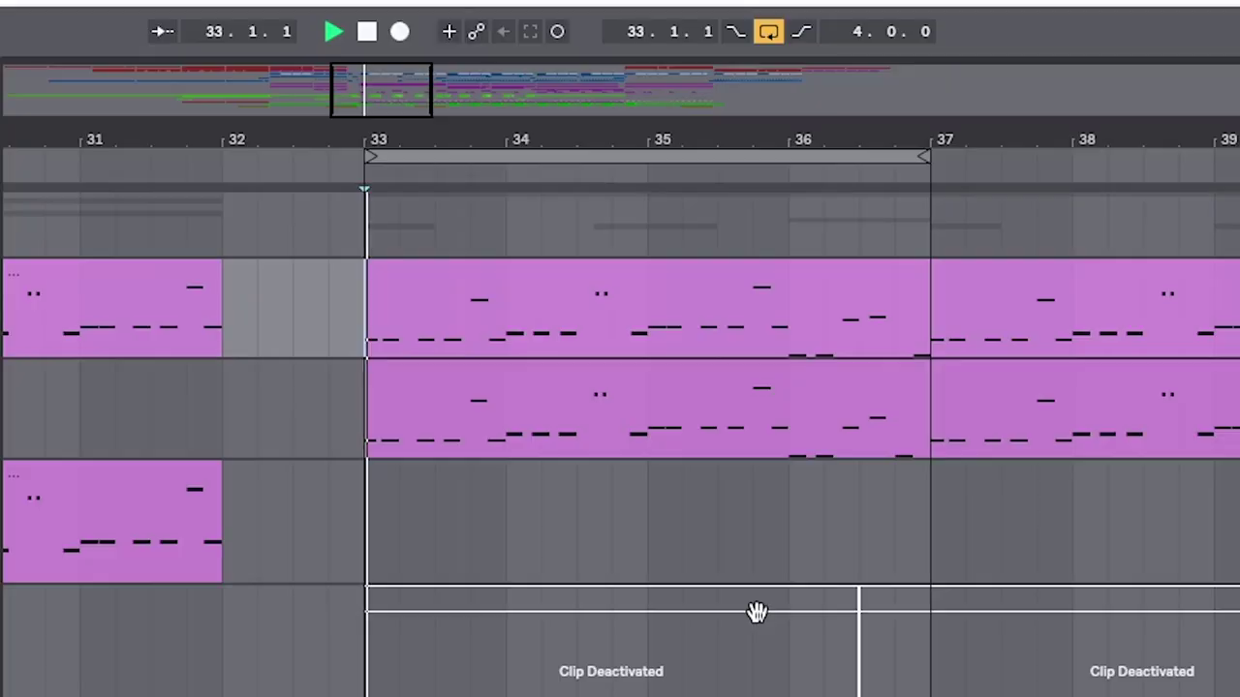
- Move to bars 41–45 and show the lead clip's C3–A#3 melody in the MIDI editor
scroll(757, 612, "up", 1)
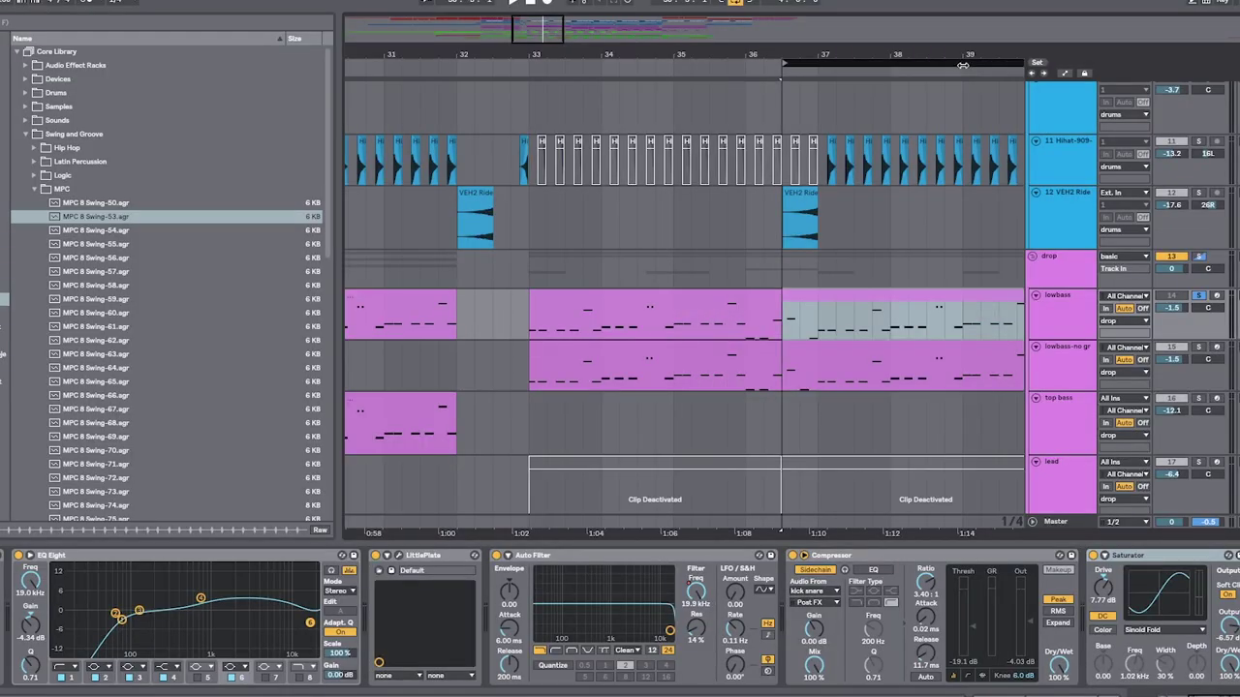
scroll(894, 207, "right", 10)
scroll(884, 305, "down", 2)
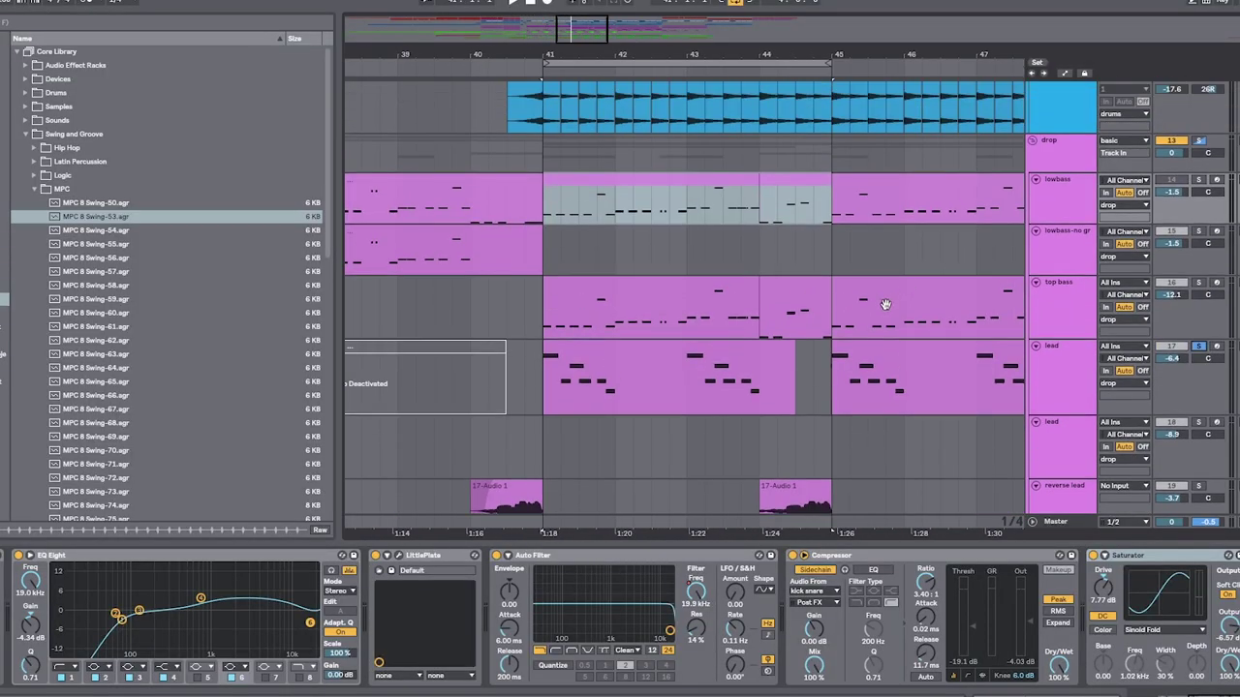
left_click(630, 352)
scroll(1142, 315, "down", 6)
scroll(741, 266, "up", 7)
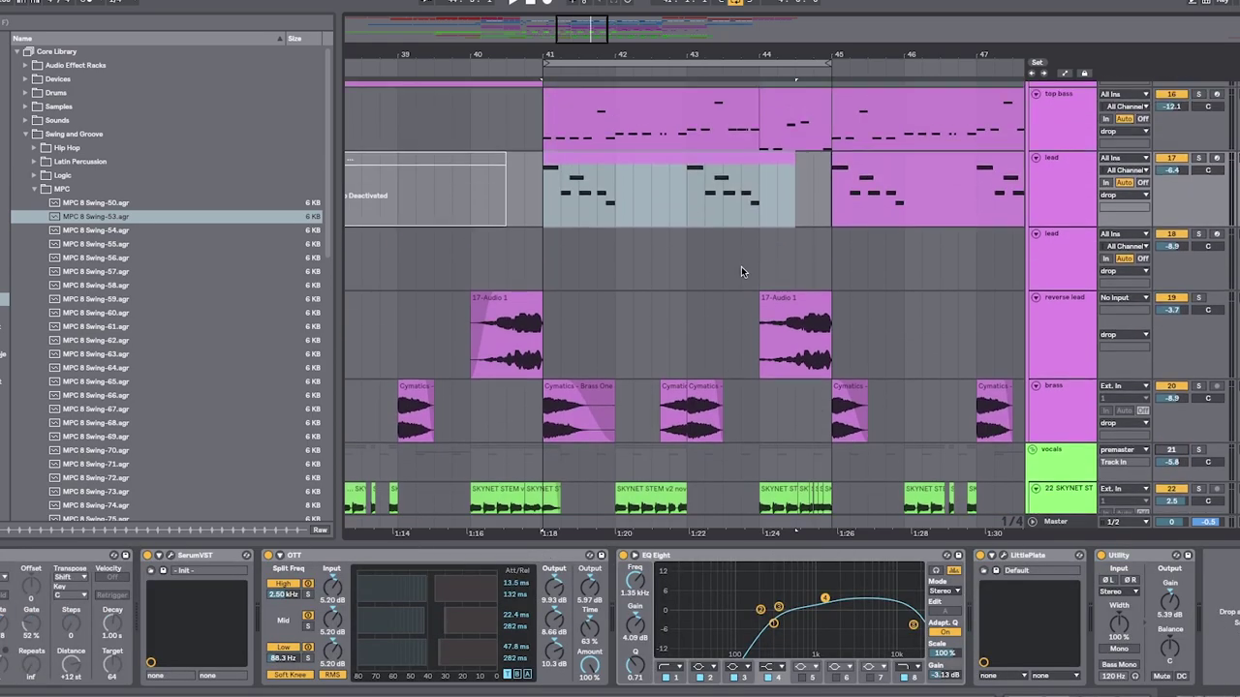
left_click(545, 312)
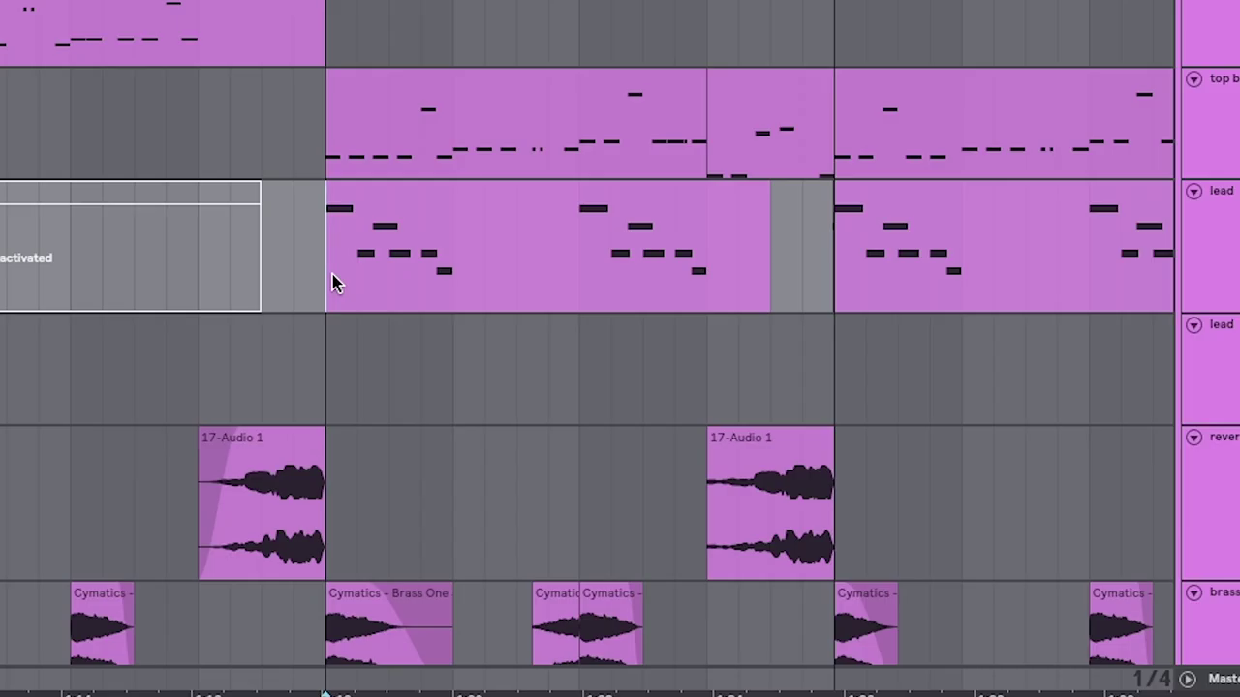
scroll(332, 274, "up", 2)
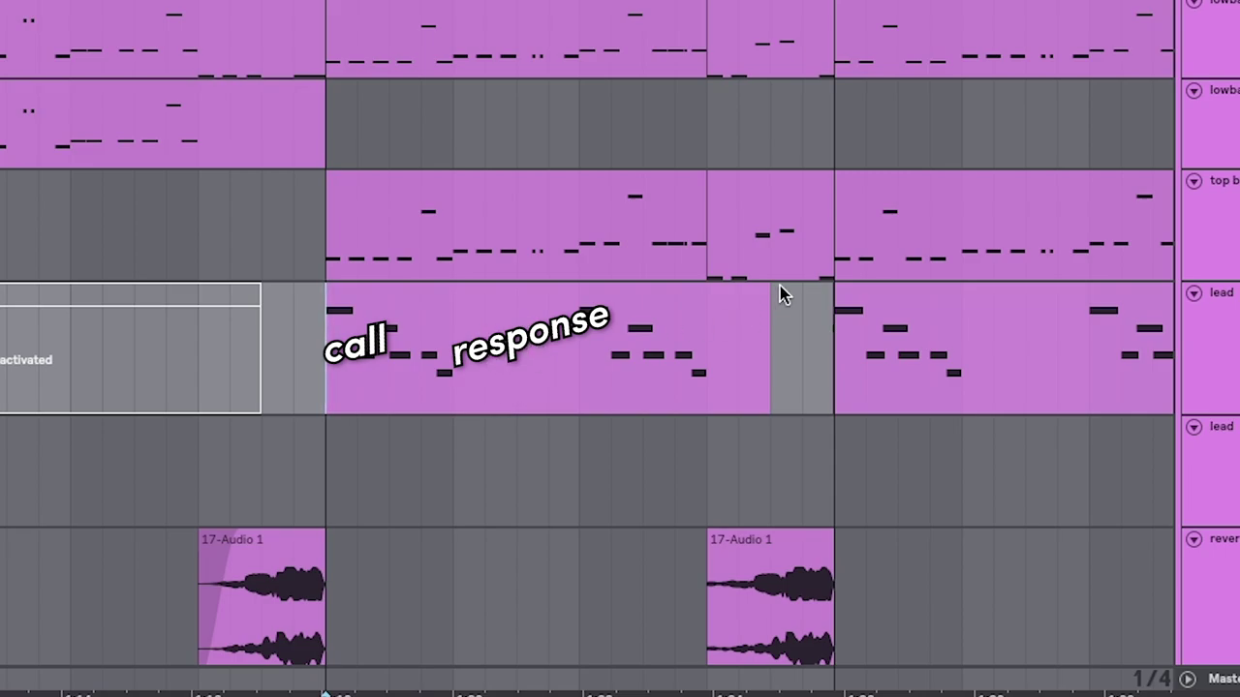
scroll(510, 274, "up", 2)
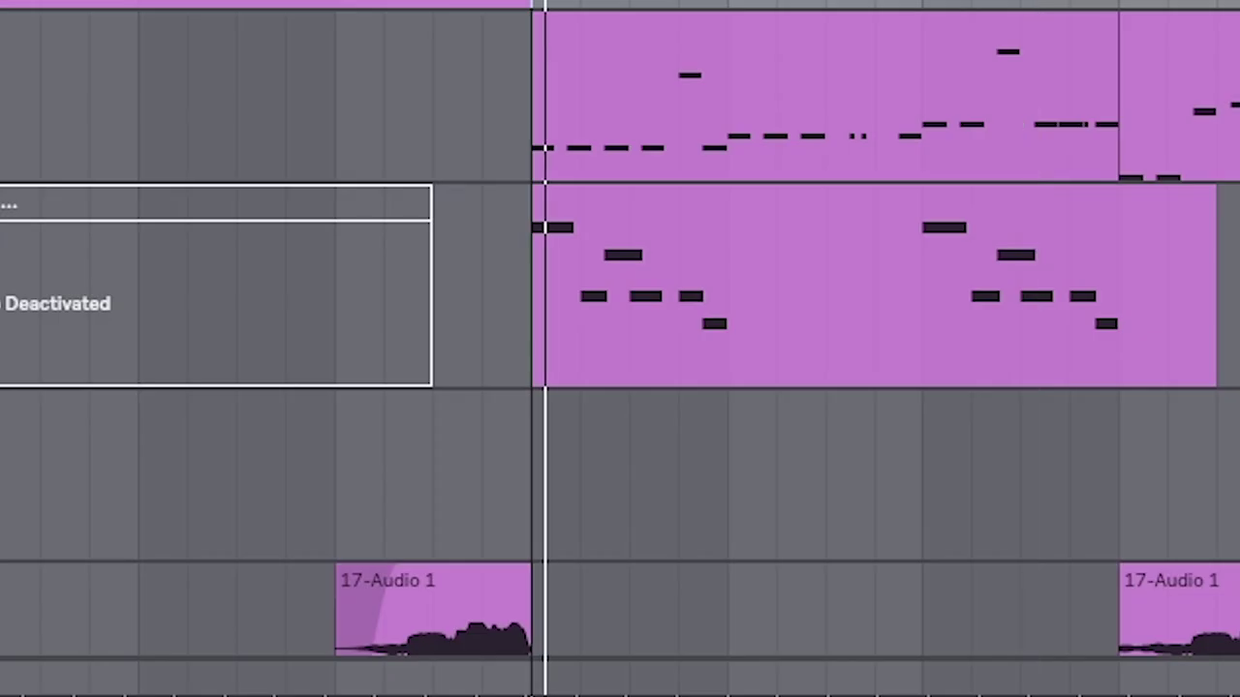
scroll(799, 5, "down", 2)
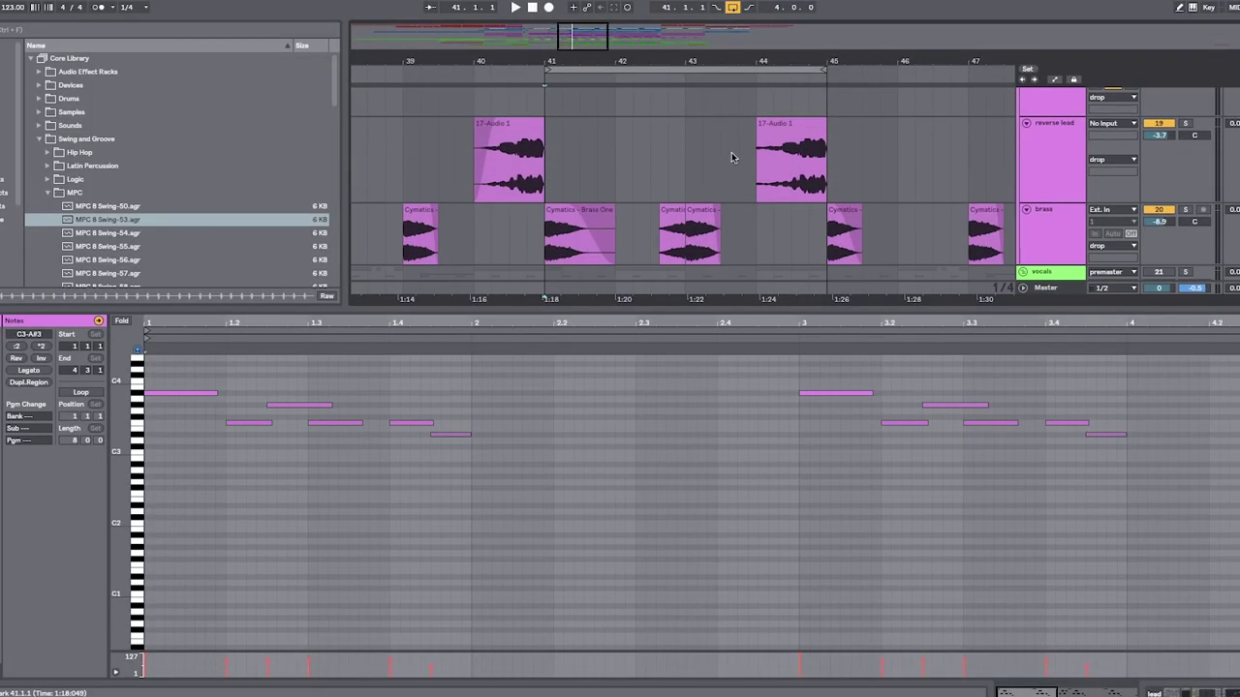
- Start playback a beat before 1:24 with the reversed 17-Audio 1 clip selected to hear it lead in
scroll(746, 170, "up", 2)
left_click(749, 182)
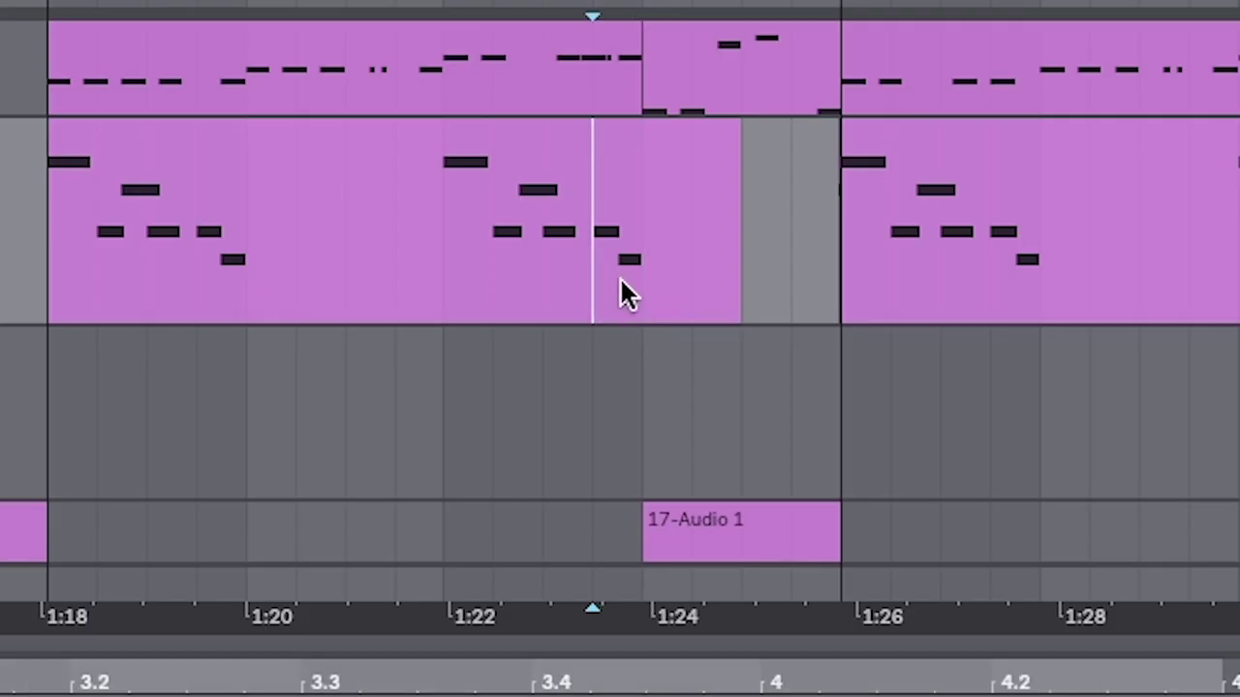
left_click(751, 177)
left_click(606, 281)
scroll(605, 281, "down", 3)
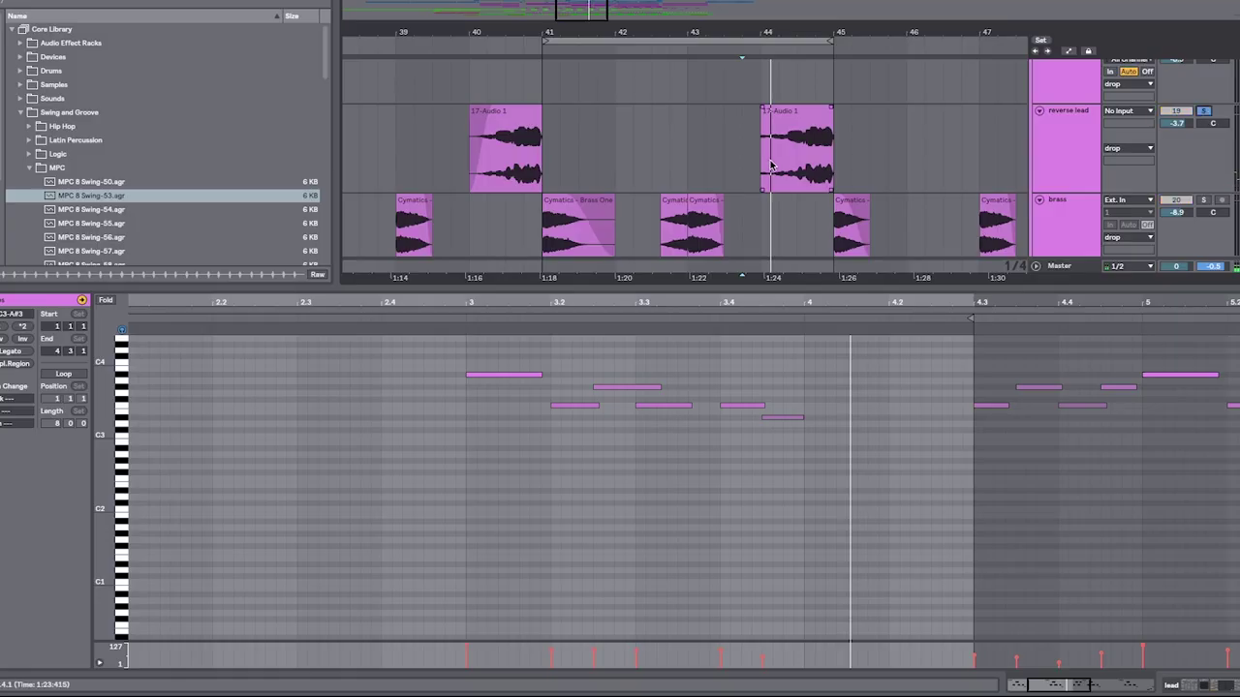
left_click(703, 532)
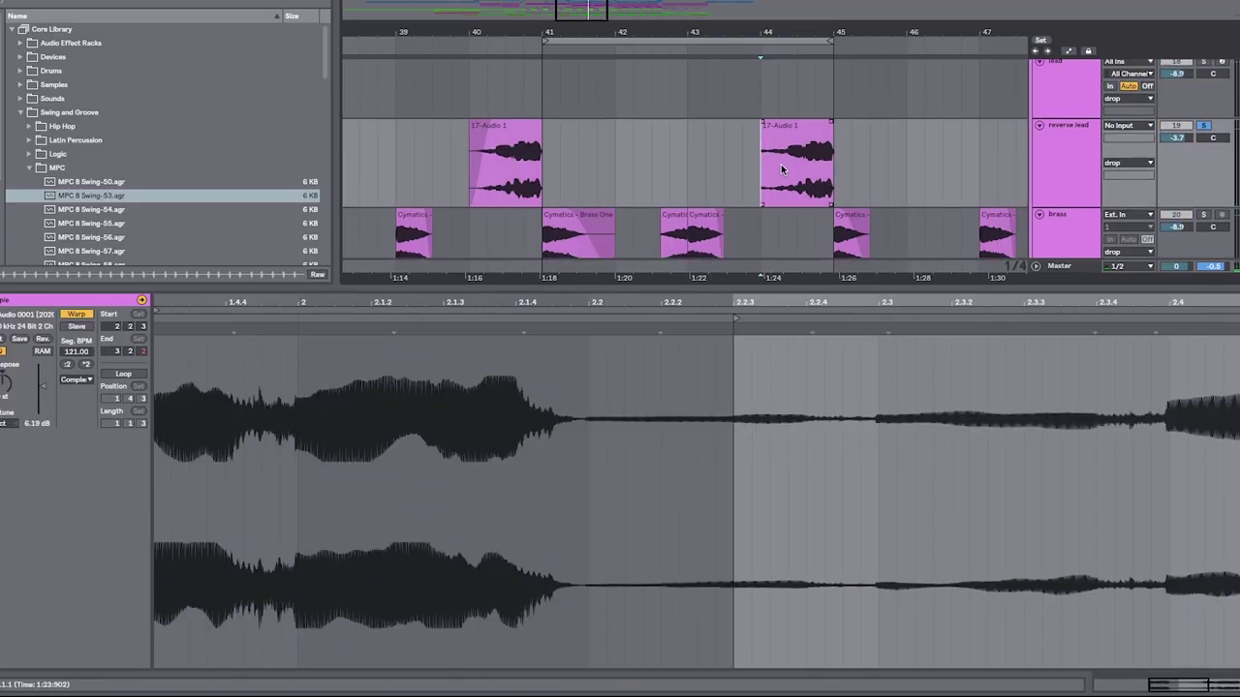
key("space")
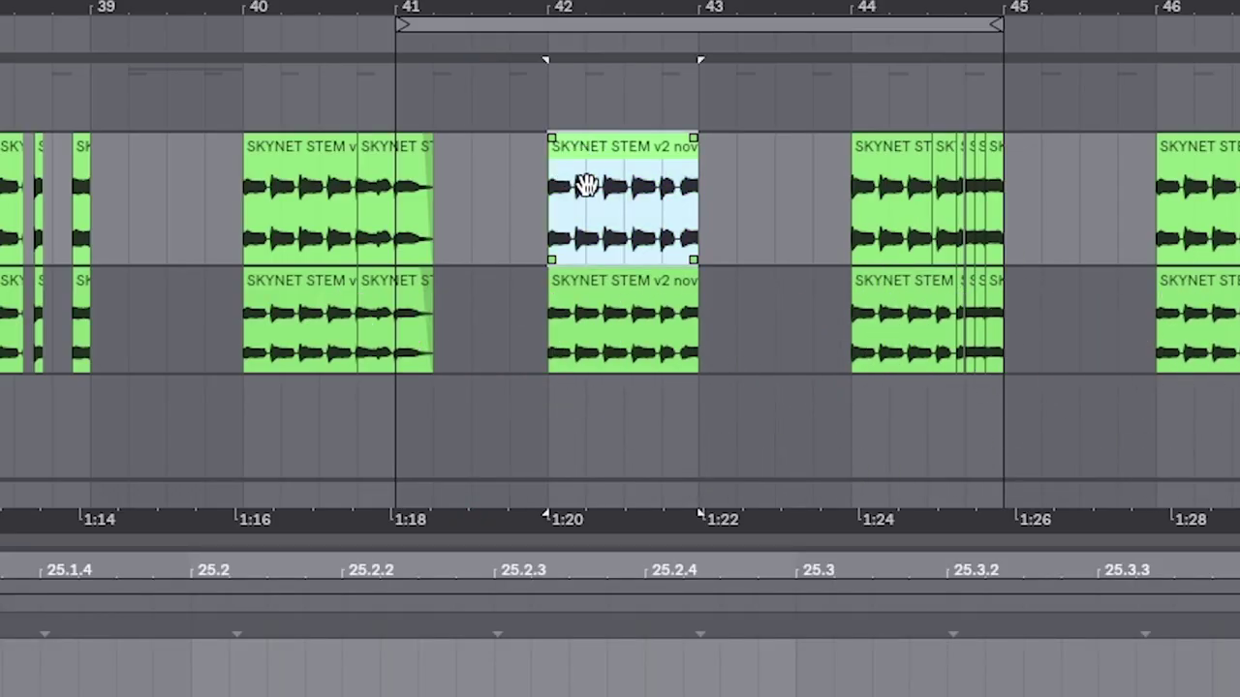
- Copy the SKYNET STEM chop to the track below at -12 st, Complex Pro warp, lowered formants
left_click_drag(631, 172, 641, 288)
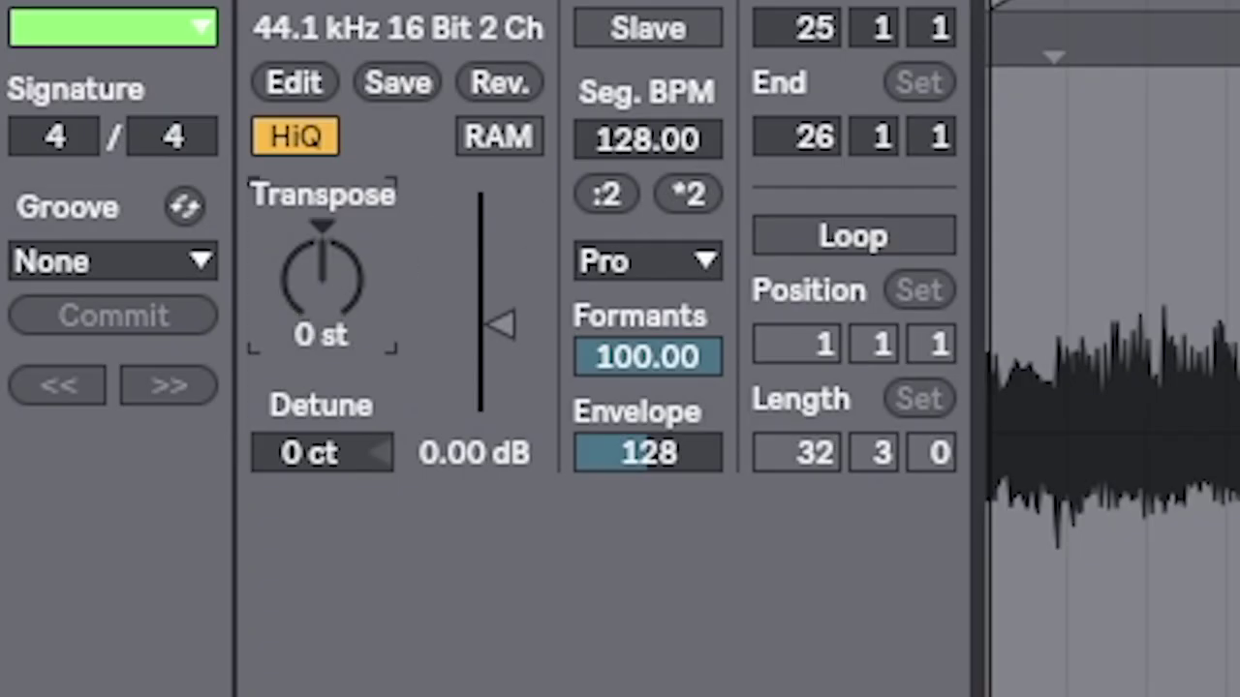
key("shift+Down")
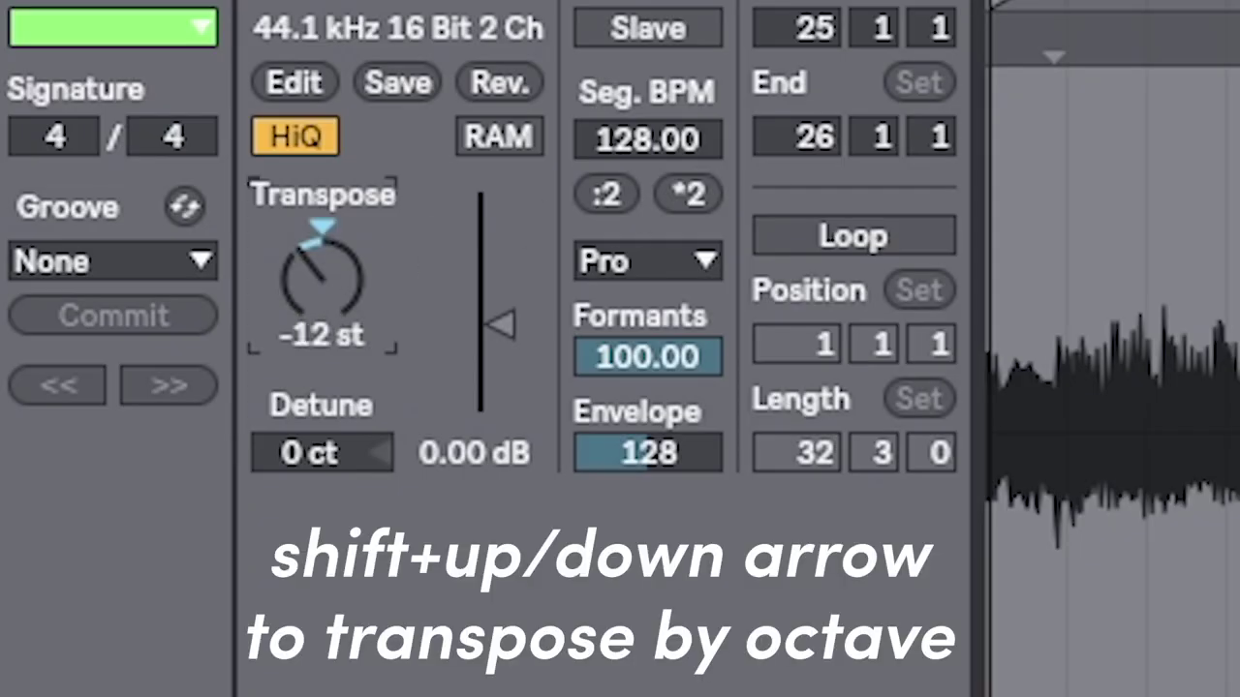
left_click(631, 264)
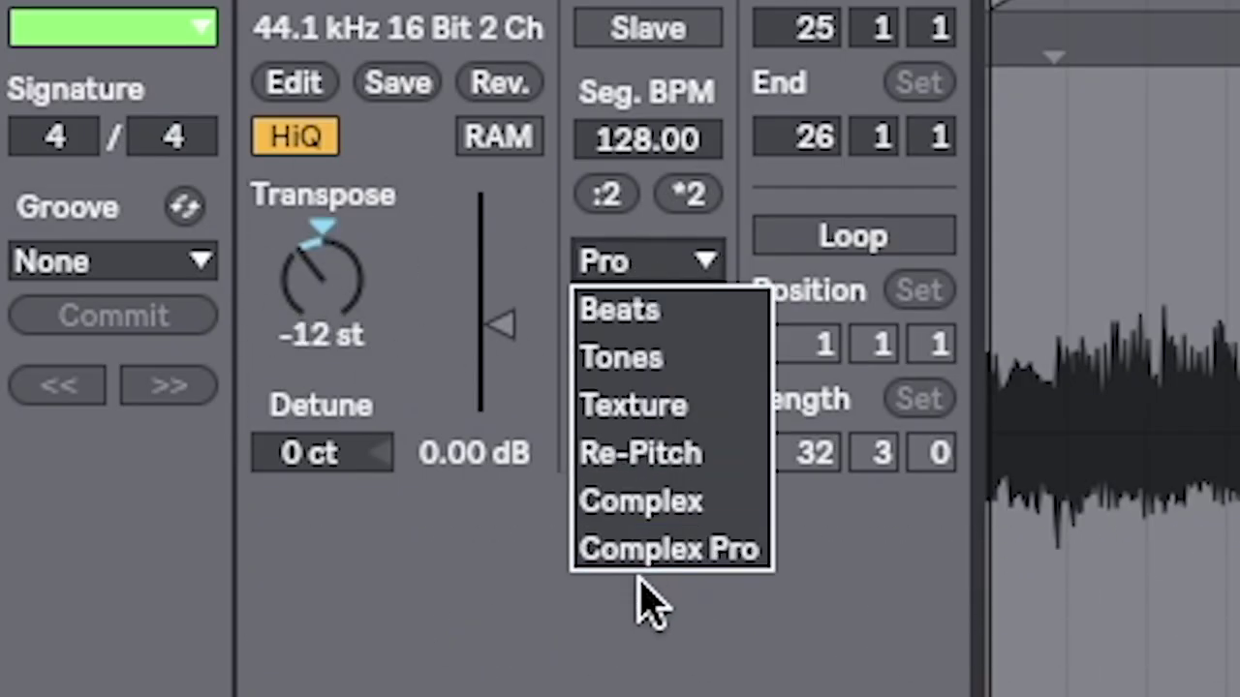
left_click(665, 556)
left_click_drag(645, 359, 645, 433)
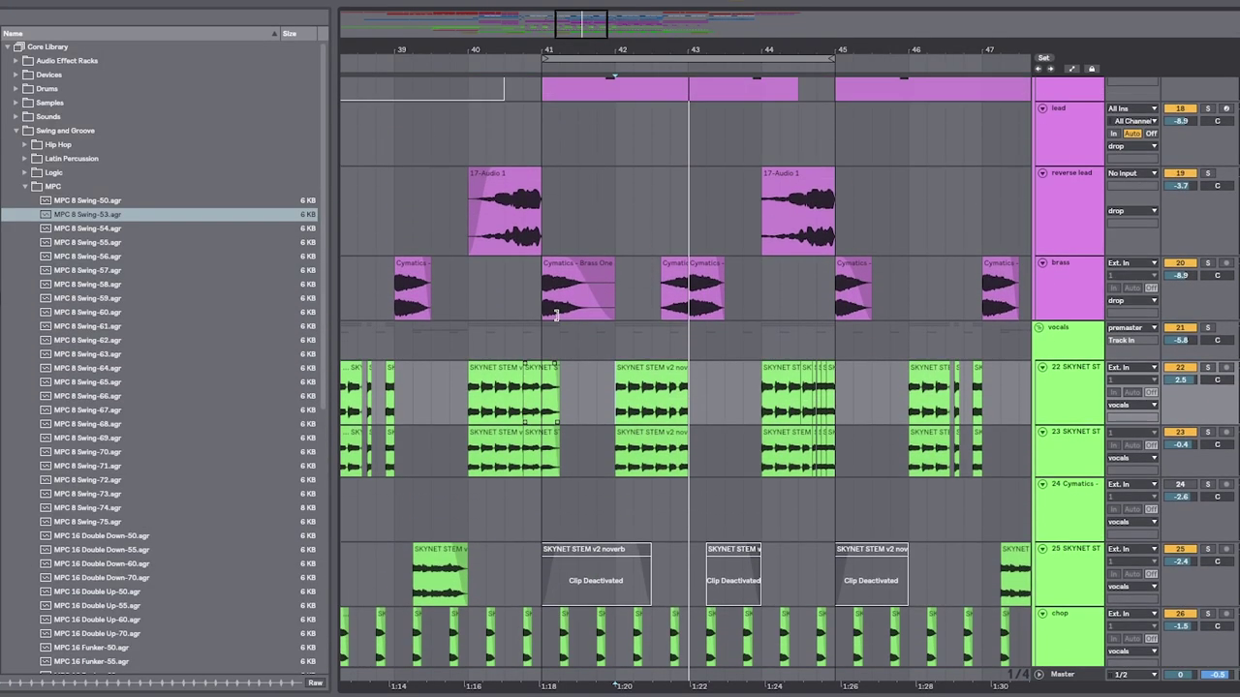
scroll(597, 285, "left", 5)
scroll(597, 286, "left", 5)
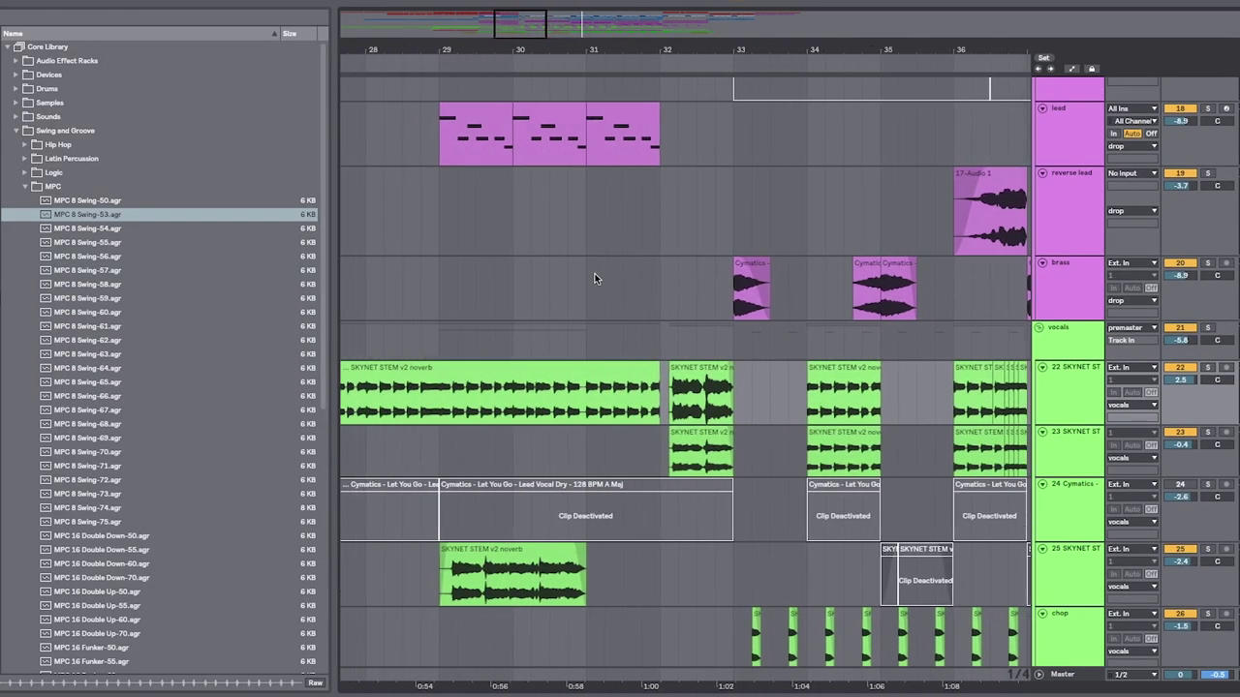
scroll(645, 229, "up", 3)
scroll(645, 229, "right", 2)
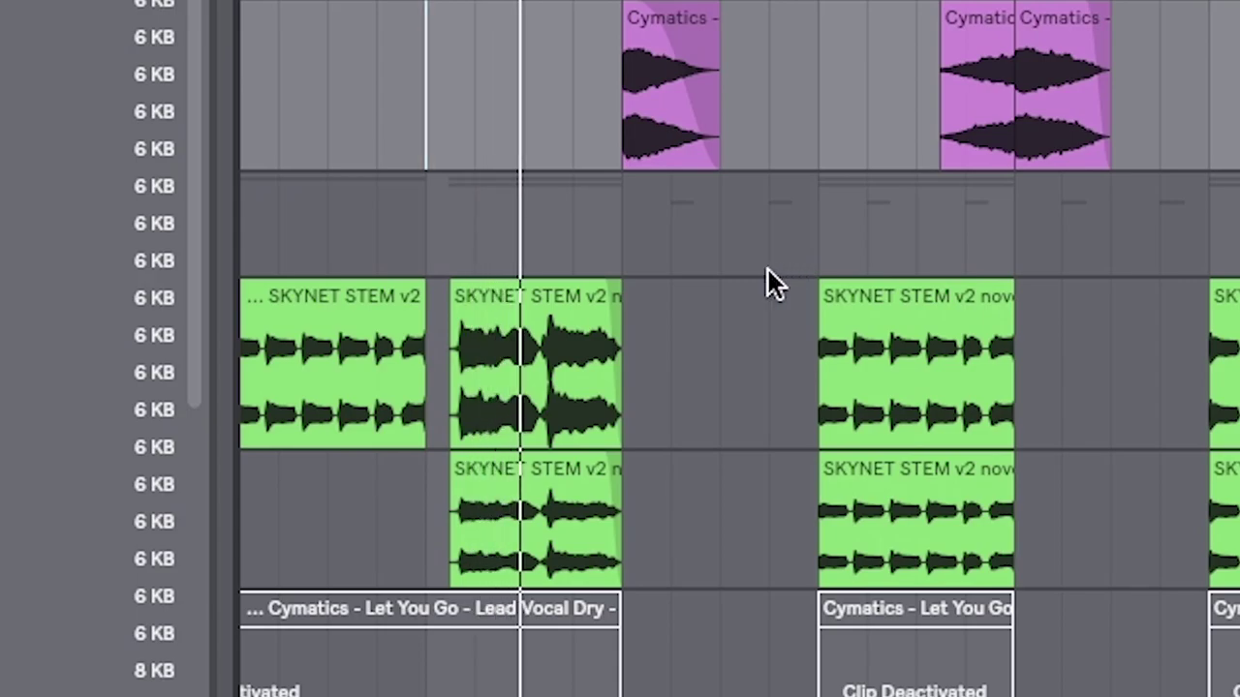
scroll(803, 90, "up", 4)
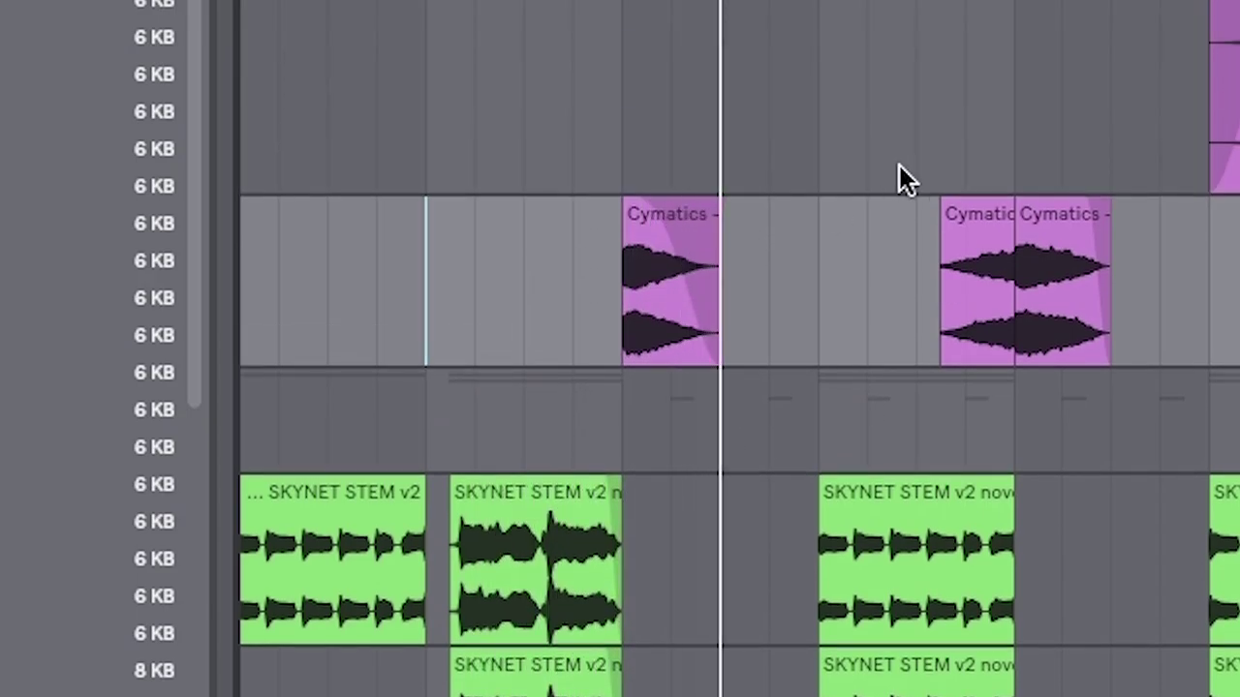